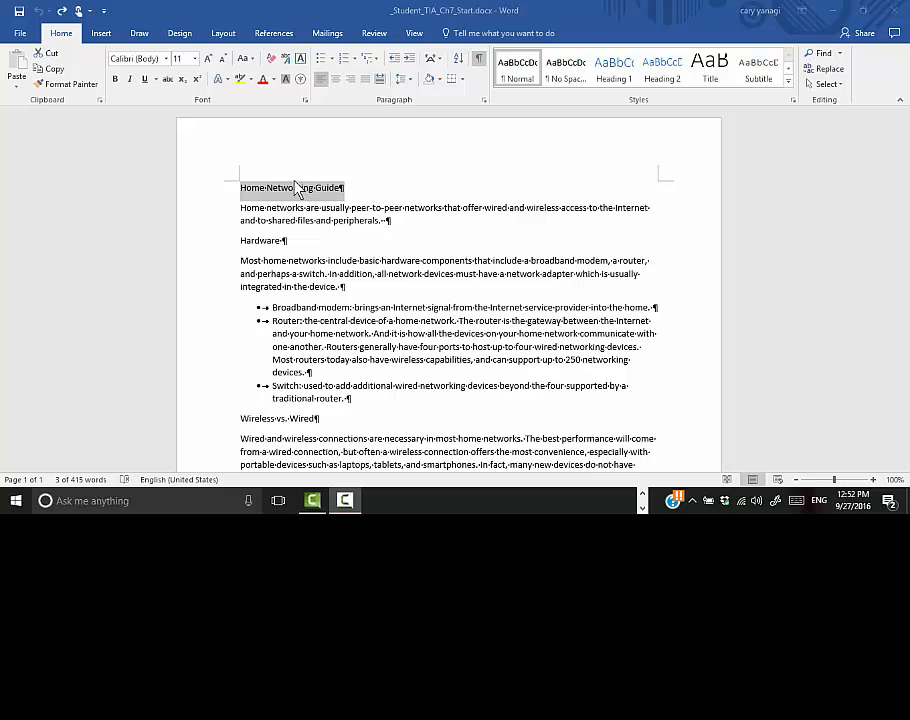
- Convert the selected Home Networking Guide title into WordArt using the blue style with a reflection
left_click(101, 36)
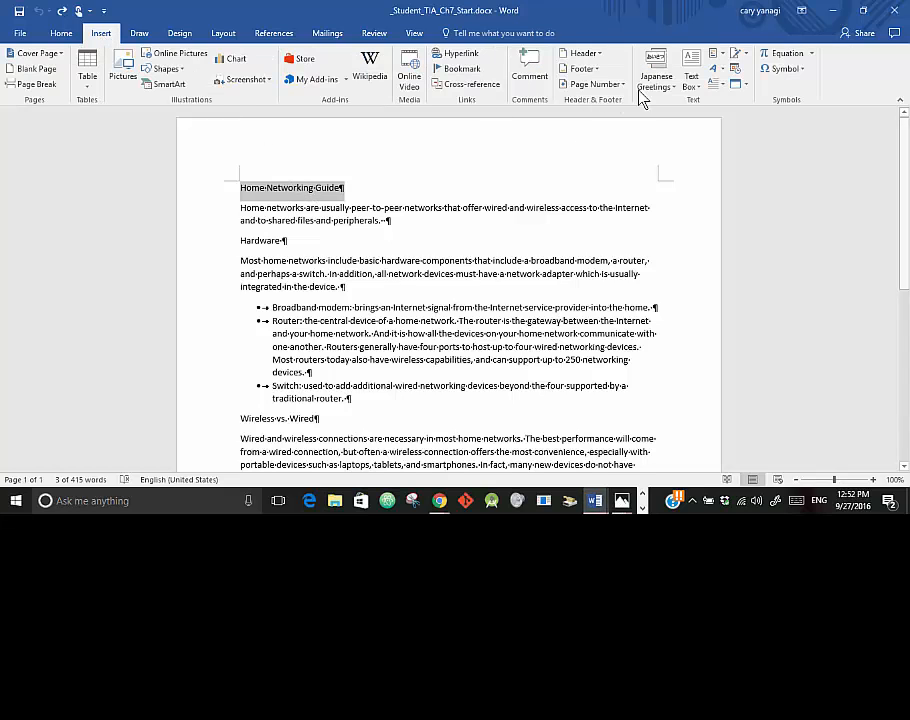
left_click(713, 68)
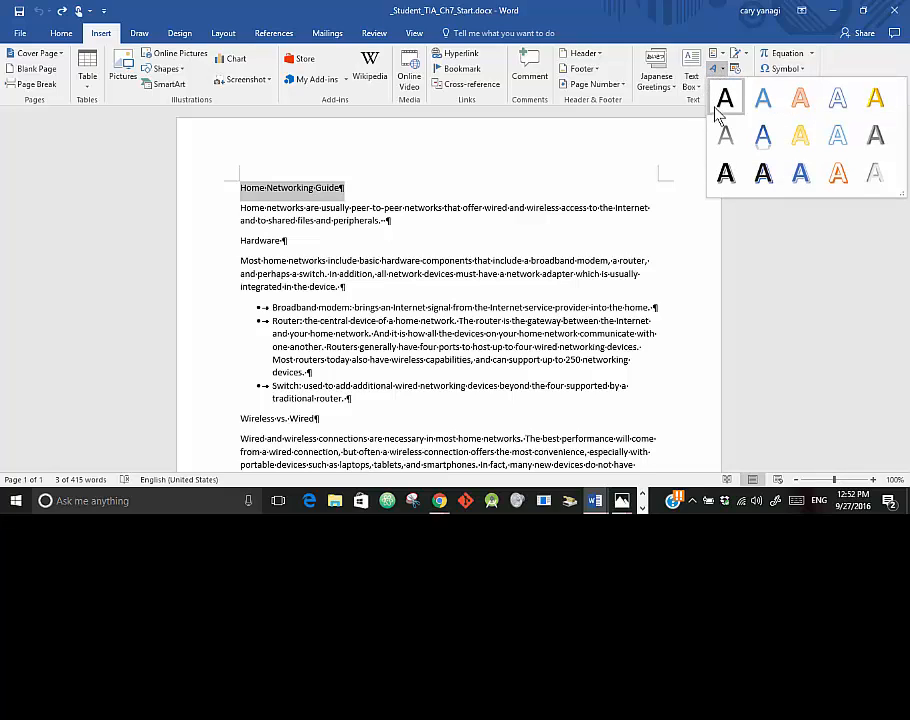
left_click(762, 145)
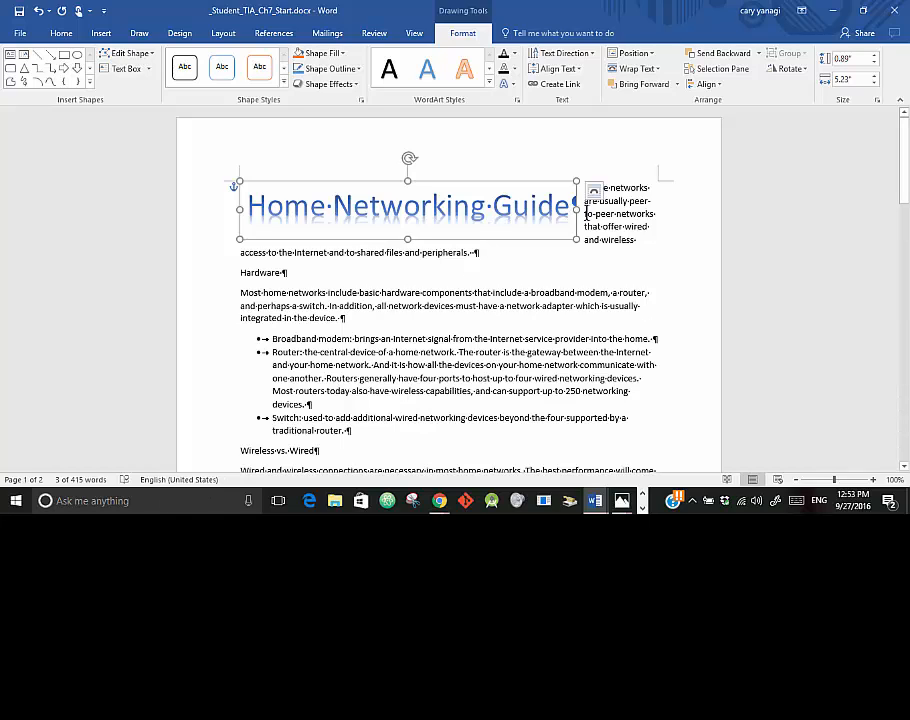
- Set the title WordArt's text wrapping to Top and Bottom and its horizontal alignment to Centered relative to Column
left_click(594, 191)
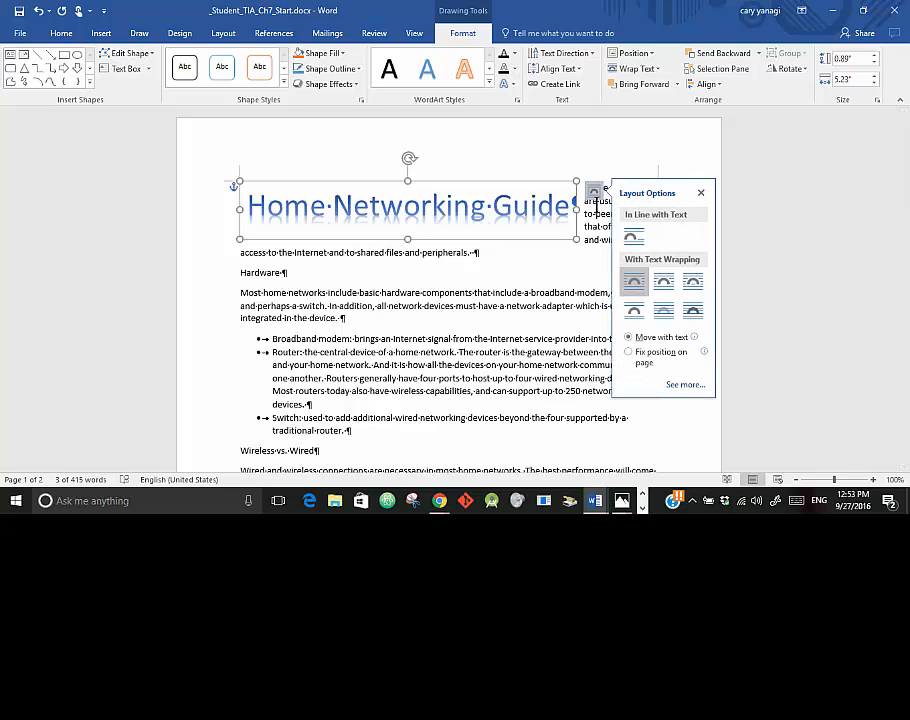
left_click(636, 312)
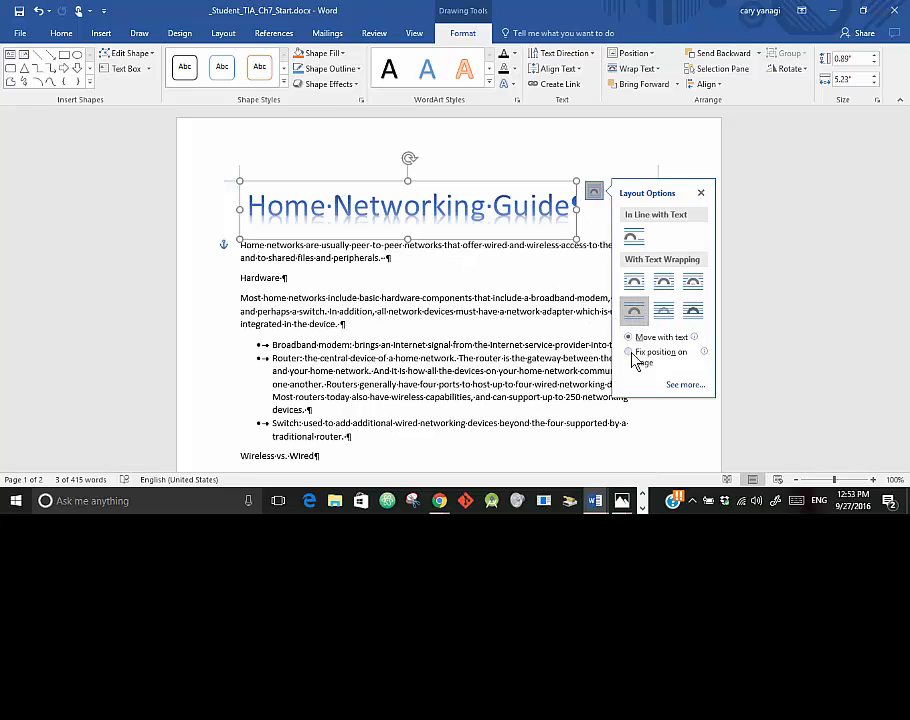
left_click(685, 385)
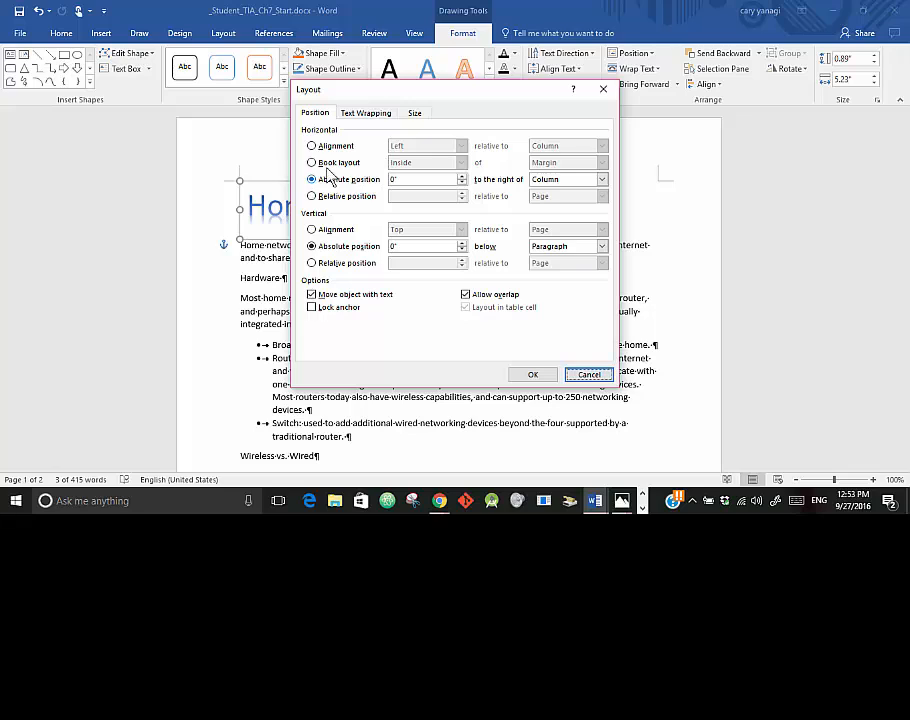
left_click(313, 147)
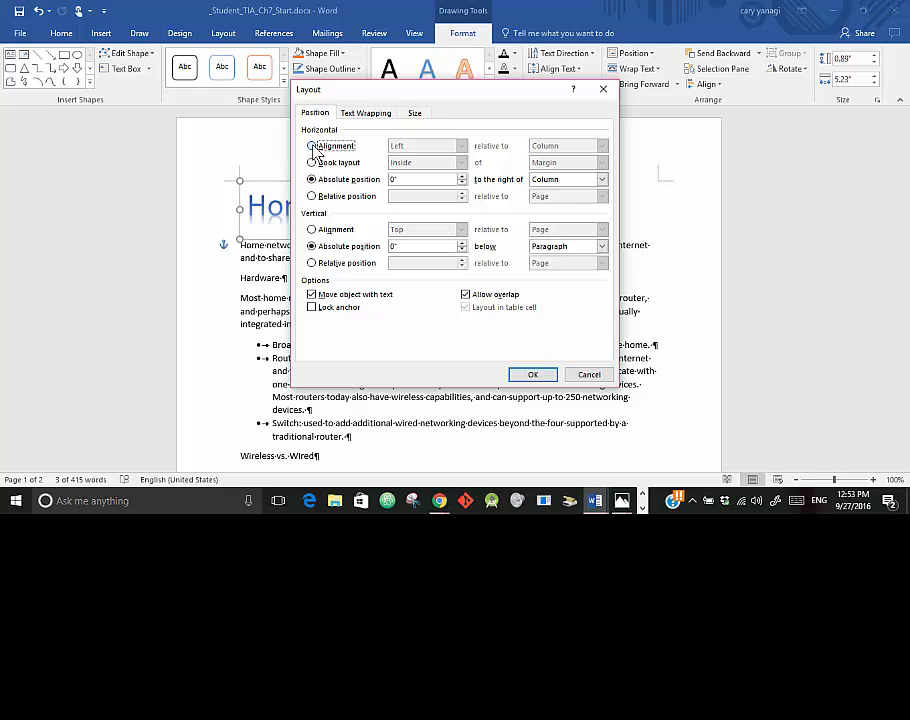
left_click(461, 146)
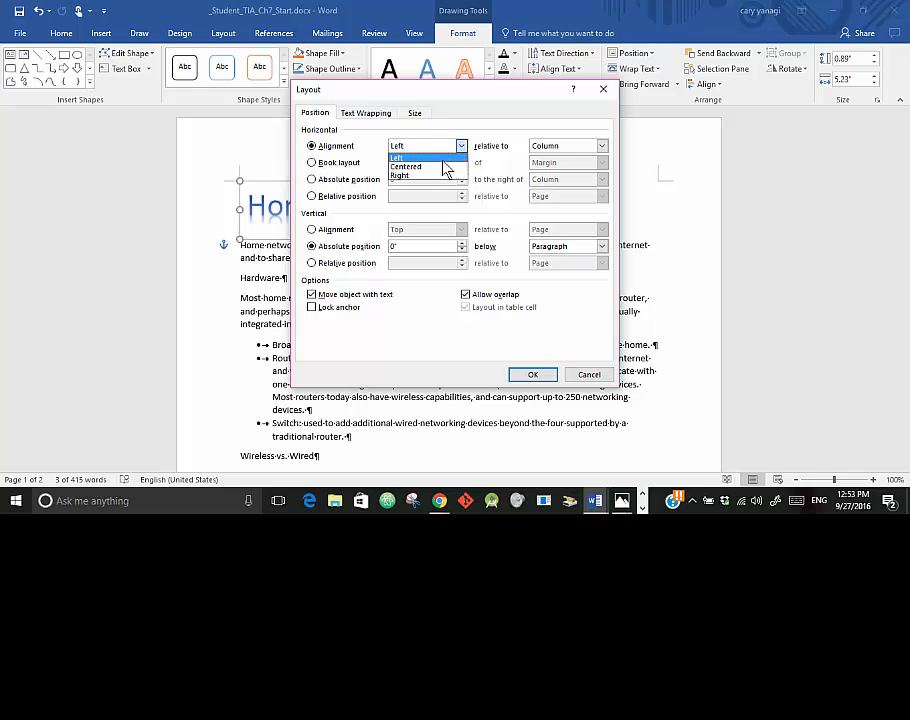
left_click(444, 167)
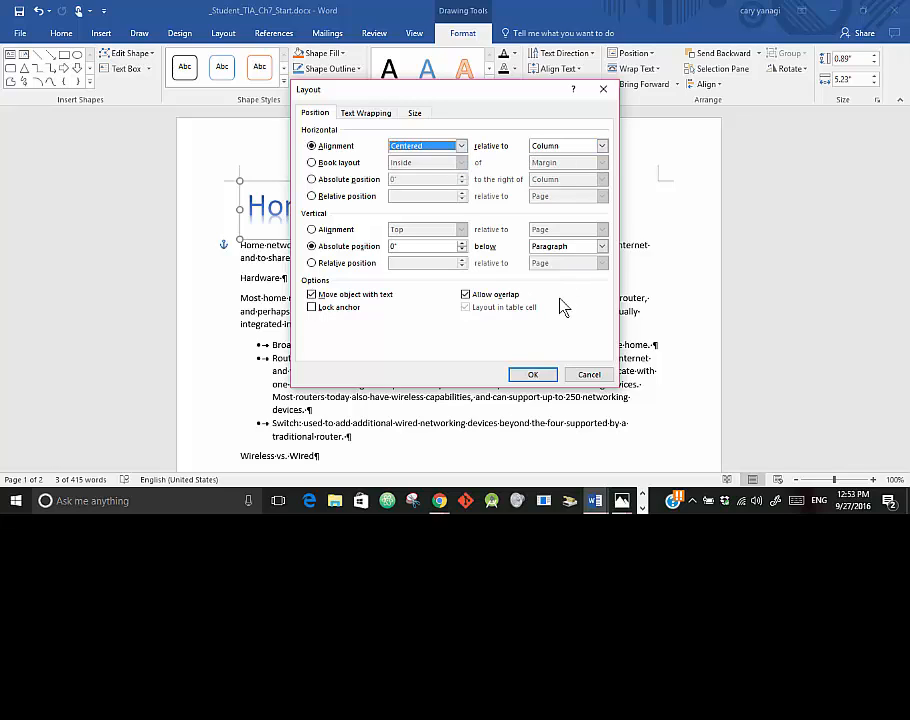
left_click(533, 374)
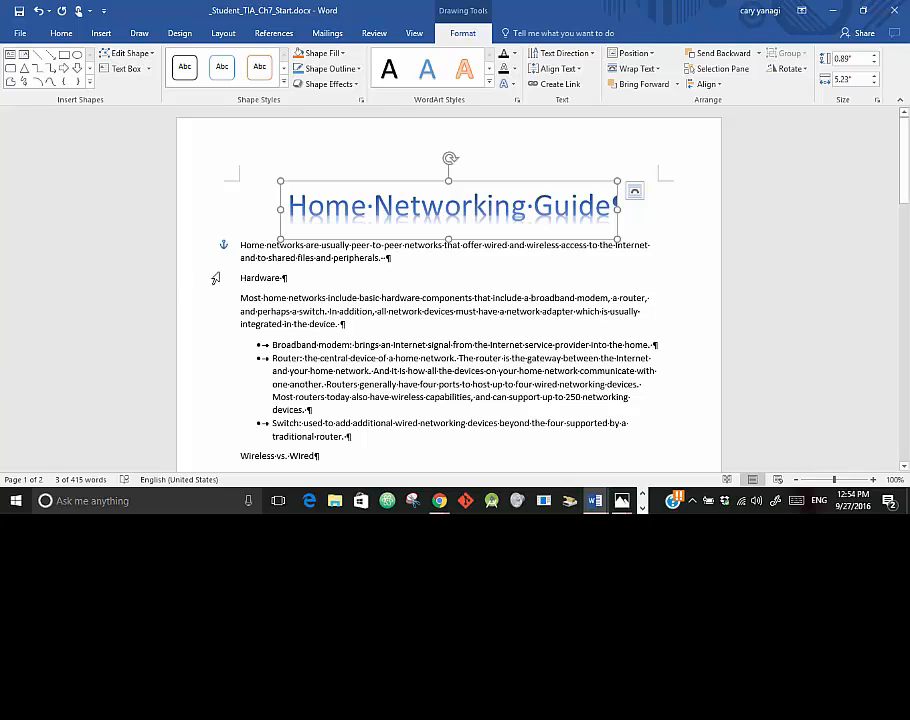
- Apply the orange outlined text effect at font size 18 to the Hardware, Wireless vs. Wired and Powerline Adapters headings
triple_click(253, 277)
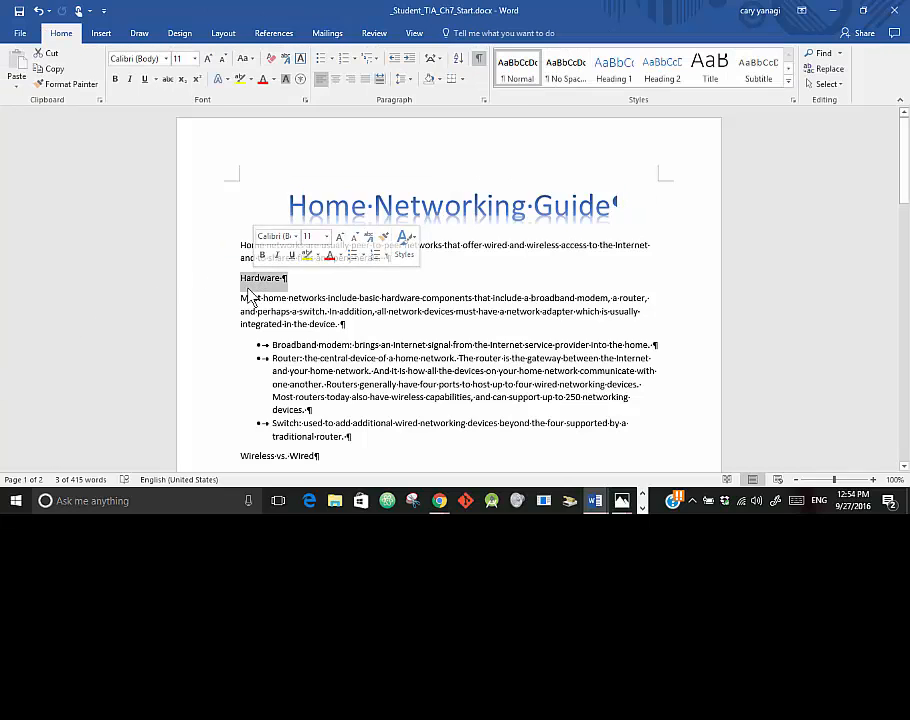
double_click(264, 456, "ctrl")
left_click(265, 455, "ctrl")
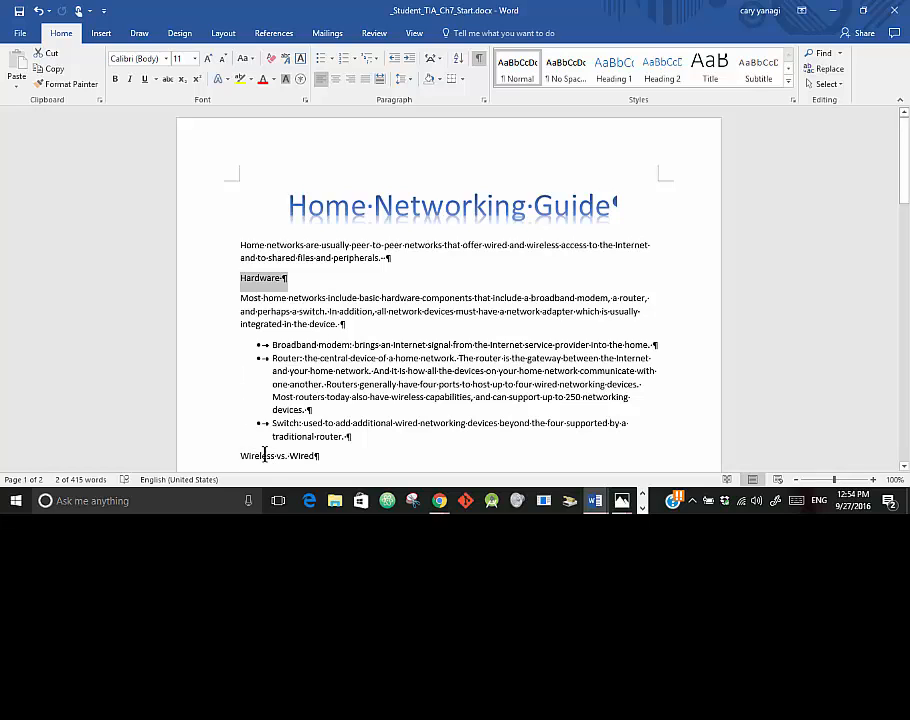
triple_click(264, 455, "ctrl")
scroll(310, 430, "down", 3)
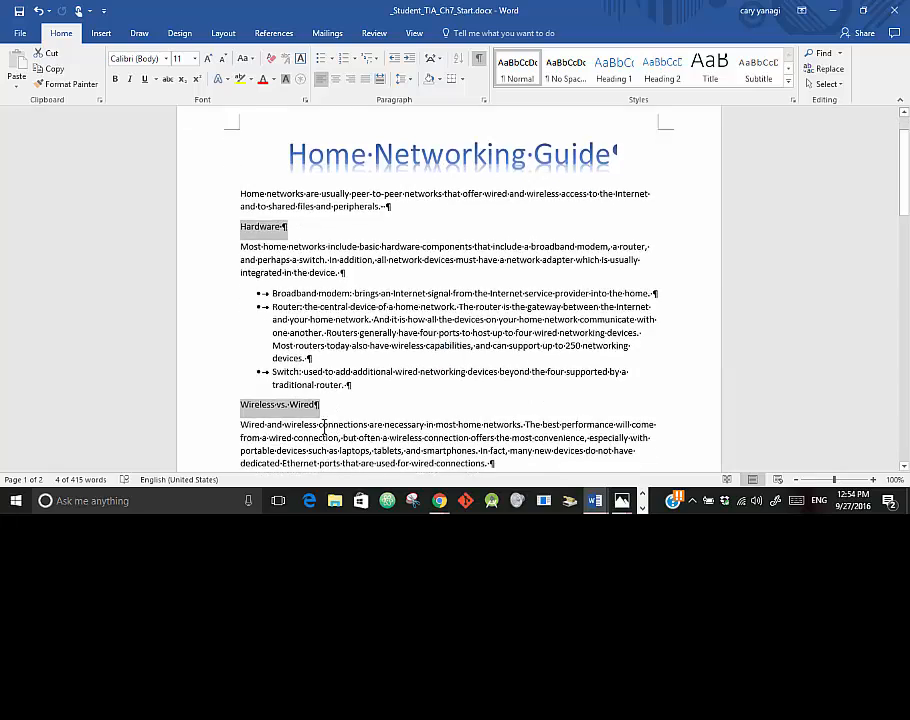
scroll(320, 425, "down", 3)
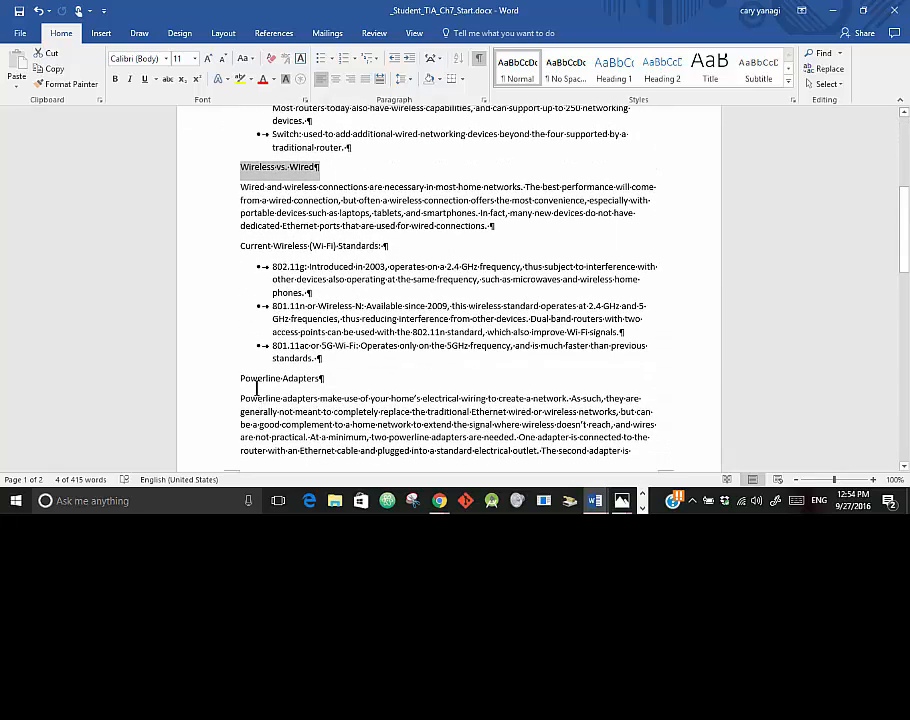
left_click(258, 378, "ctrl")
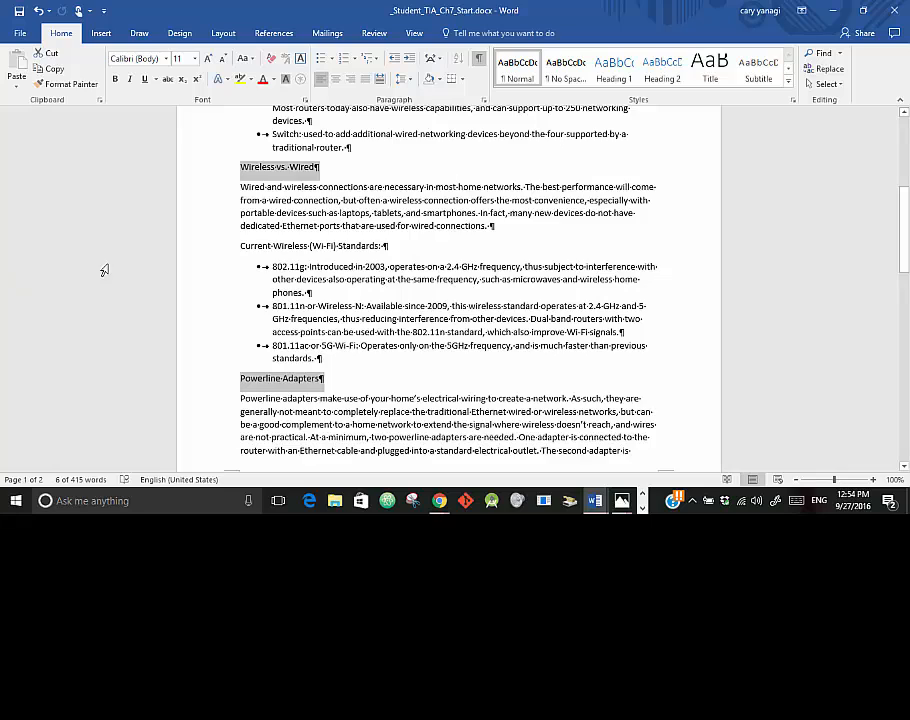
scroll(91, 278, "up", 2)
scroll(110, 288, "up", 3)
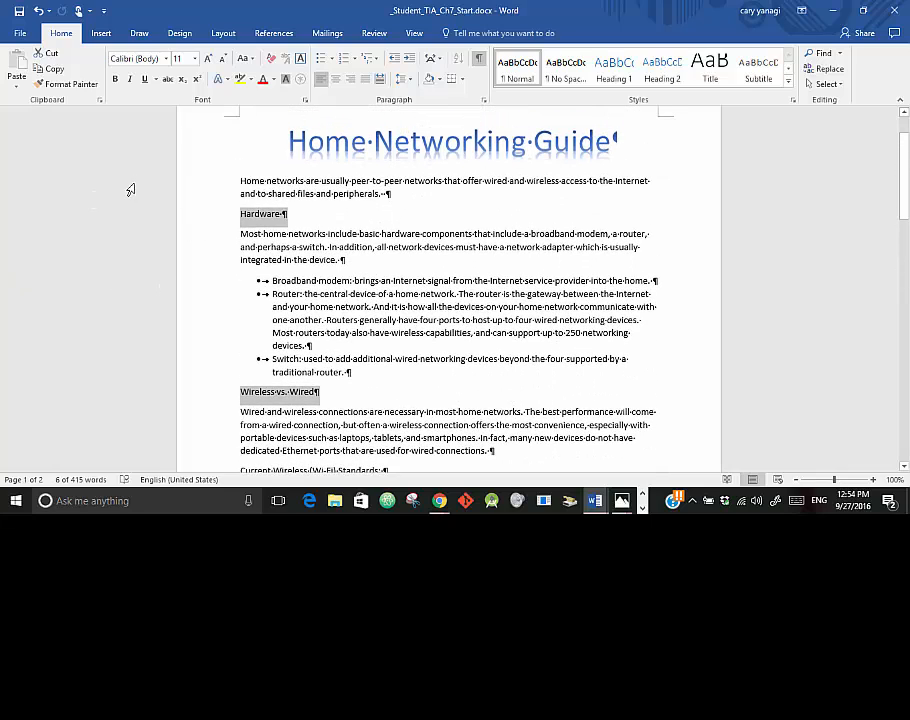
left_click(222, 82)
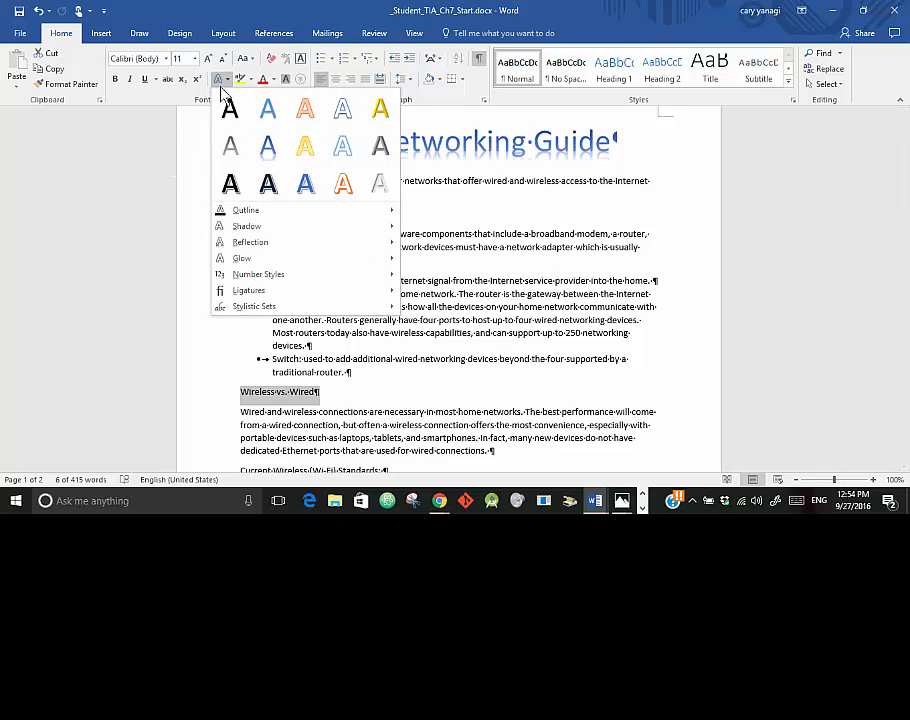
left_click(305, 117)
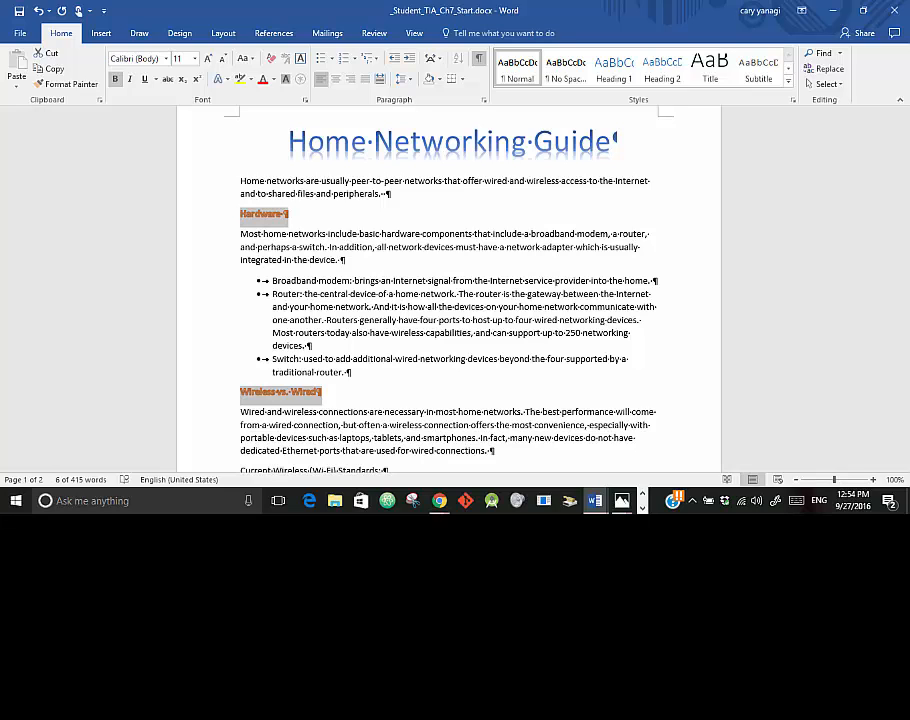
left_click(195, 59)
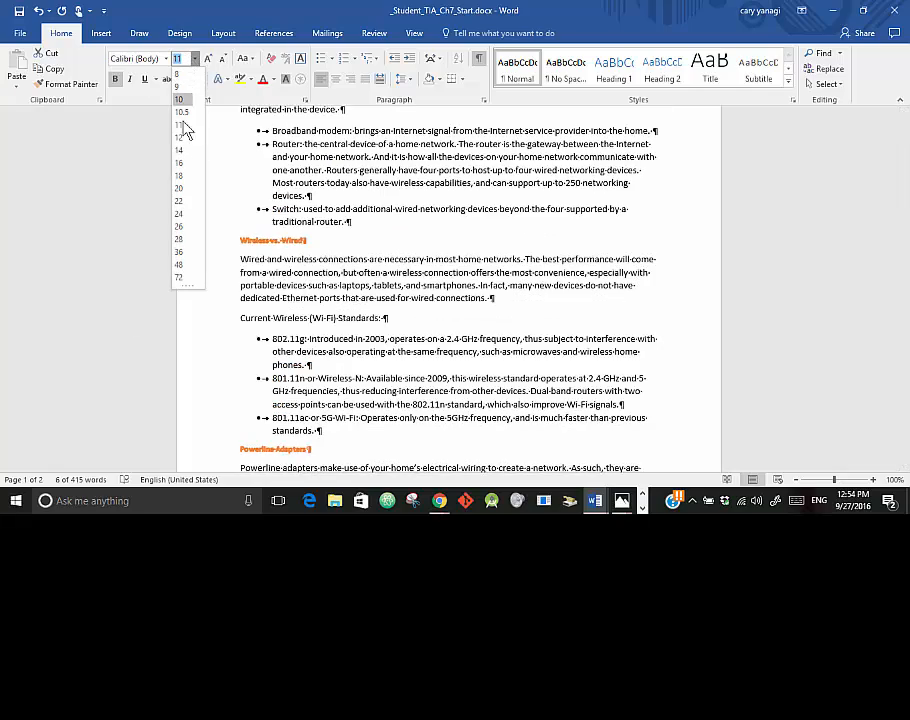
left_click(180, 176)
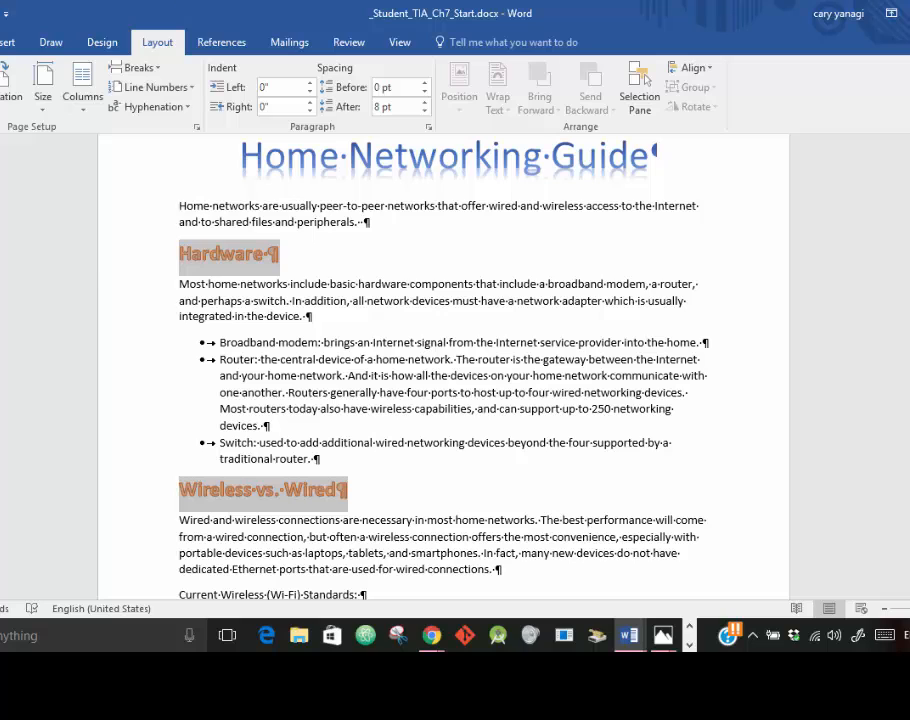
- Set custom left and right page margins of .75" for the whole document
left_click(2, 95)
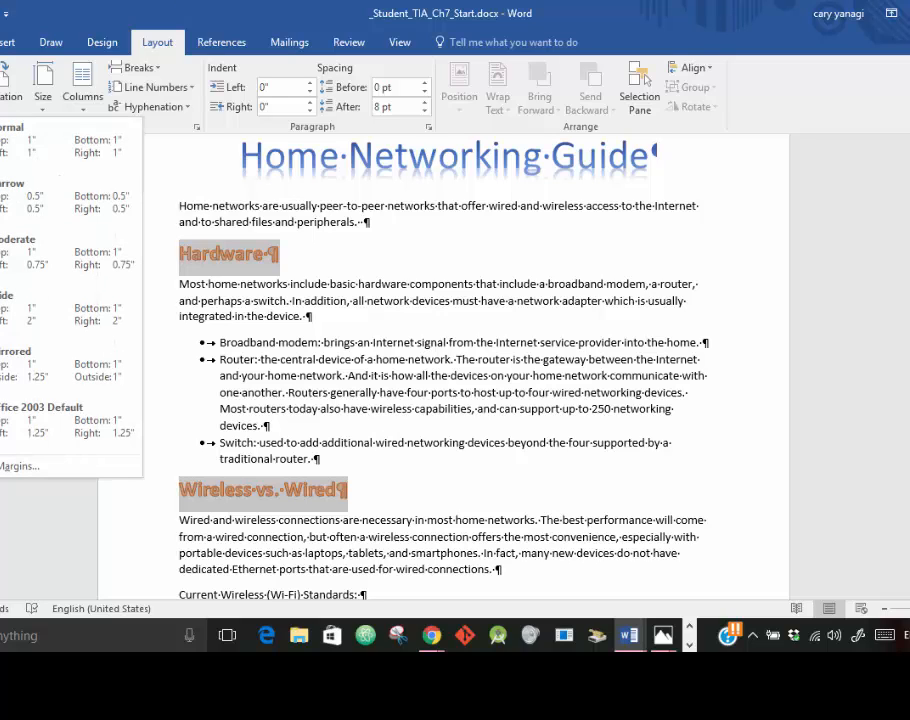
left_click(12, 468)
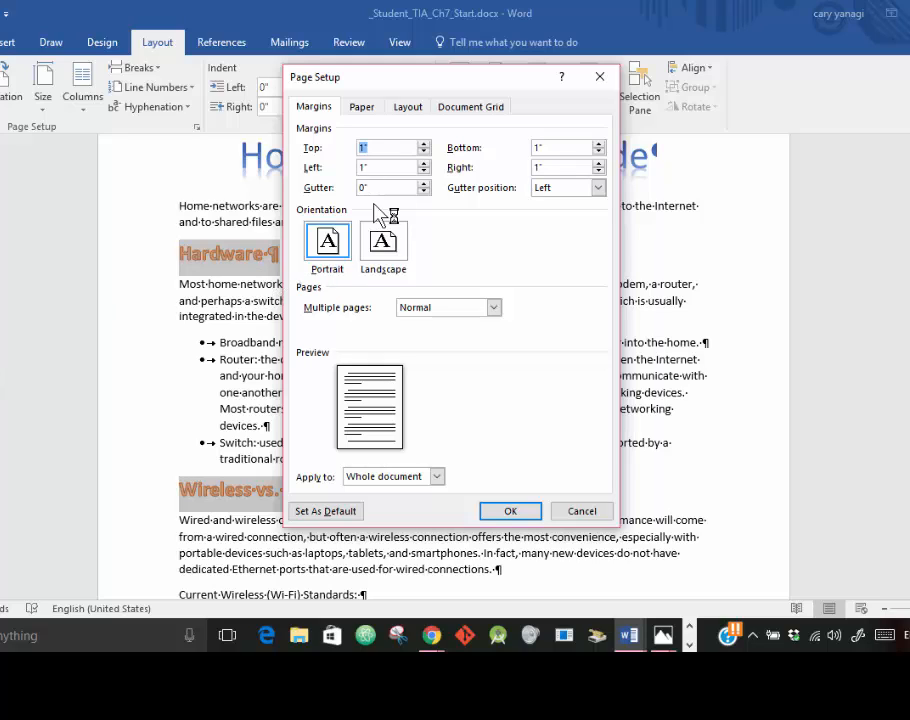
double_click(398, 168)
type(".75")
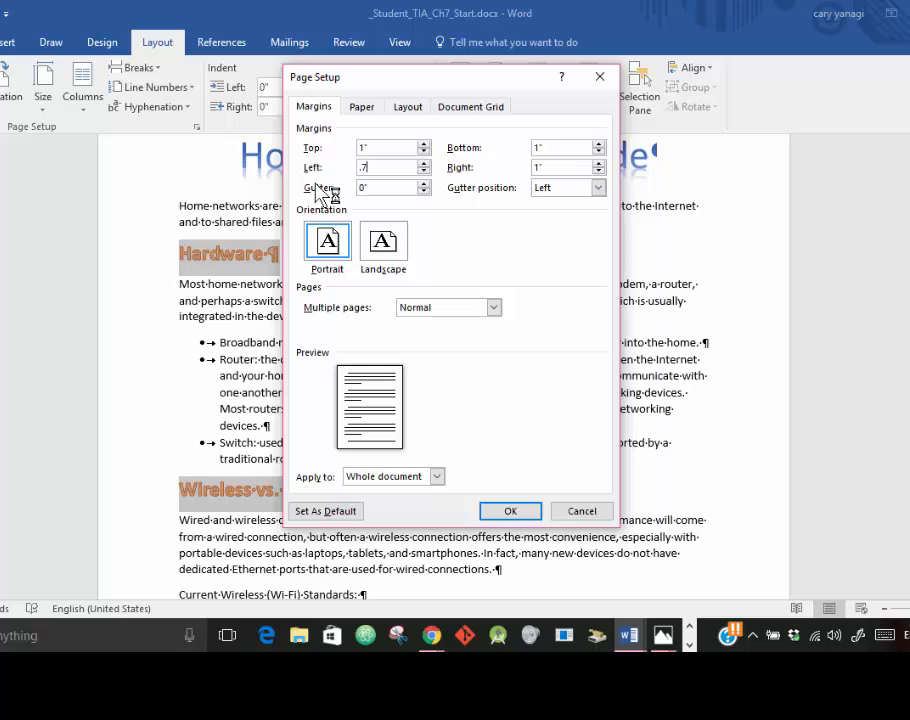
double_click(550, 168)
type(".75")
left_click(519, 514)
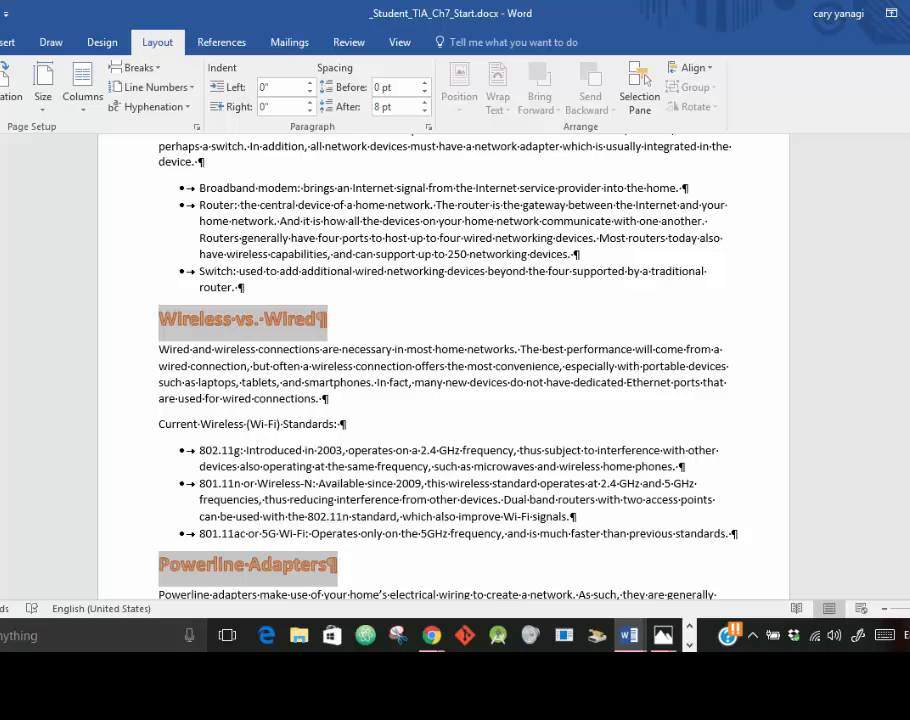
- Insert a Continuous section break before the Hardware heading and format the section that follows in two columns
scroll(172, 246, "up", 3)
left_click(161, 265)
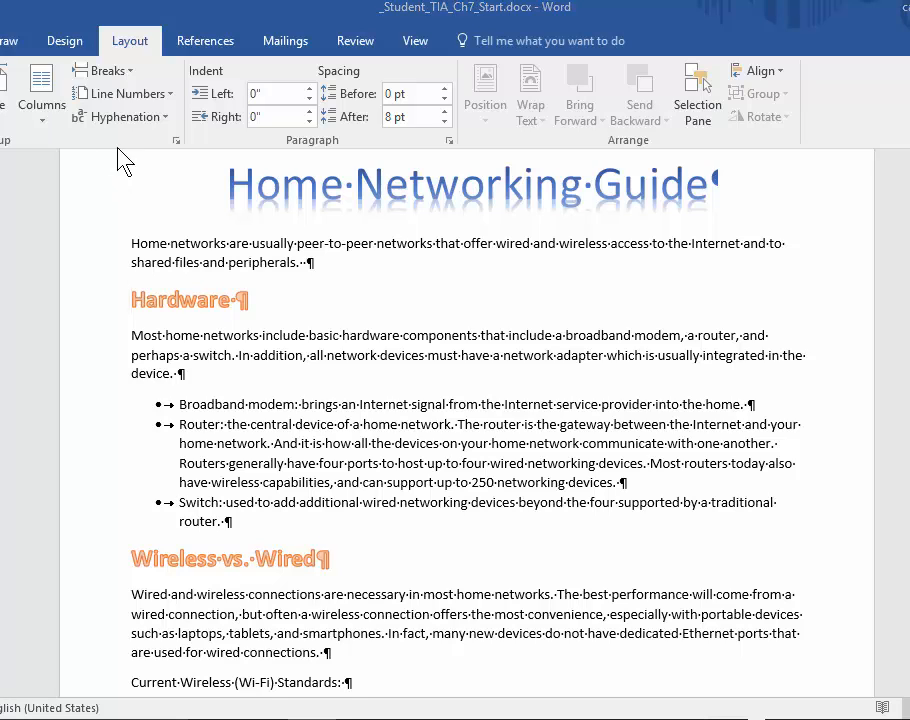
left_click(130, 72)
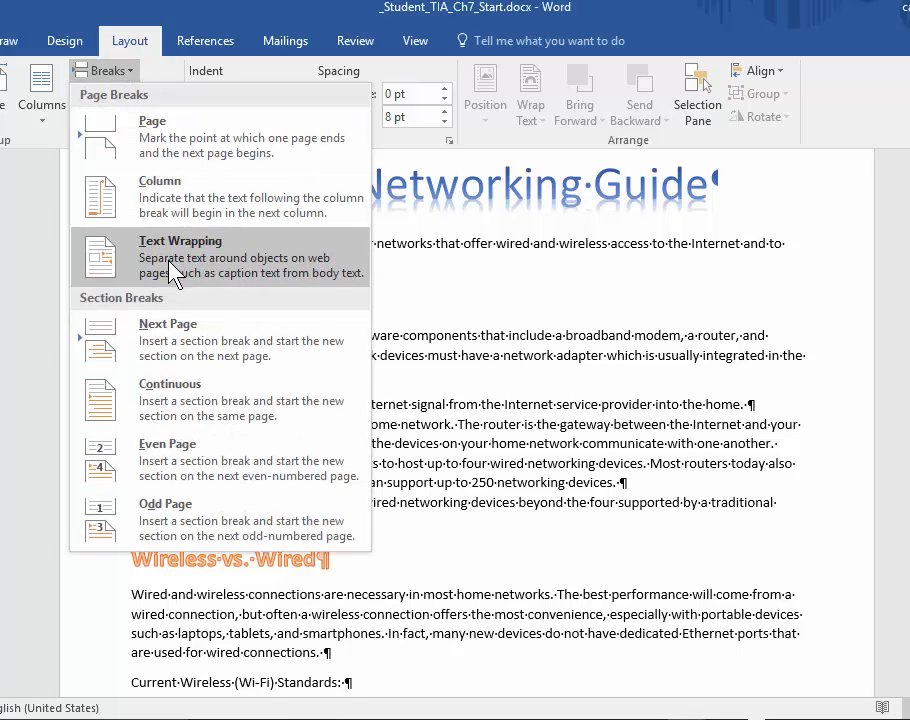
left_click(180, 410)
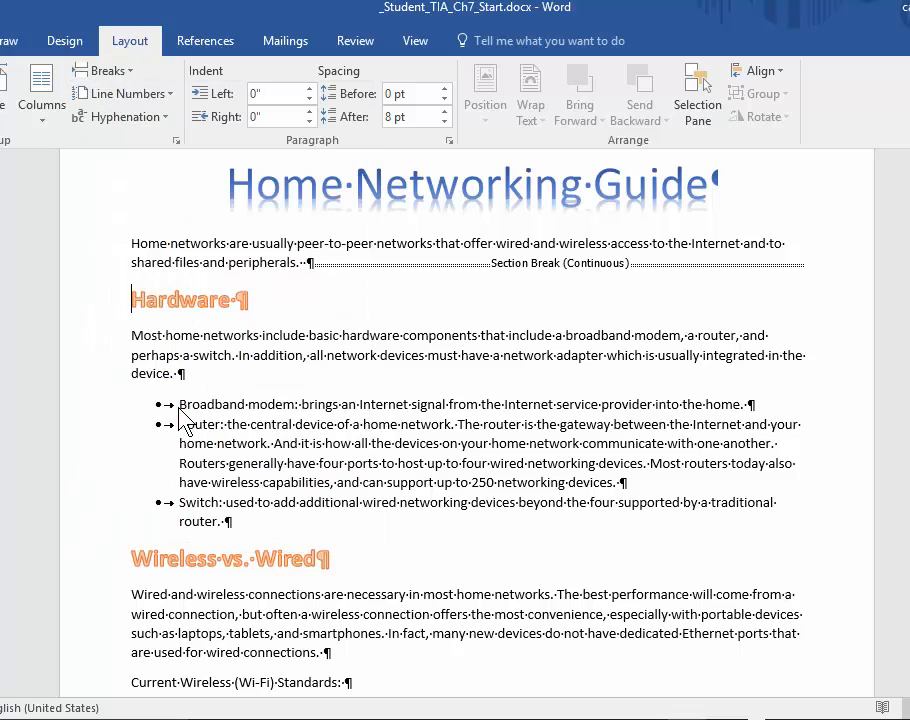
left_click(43, 110)
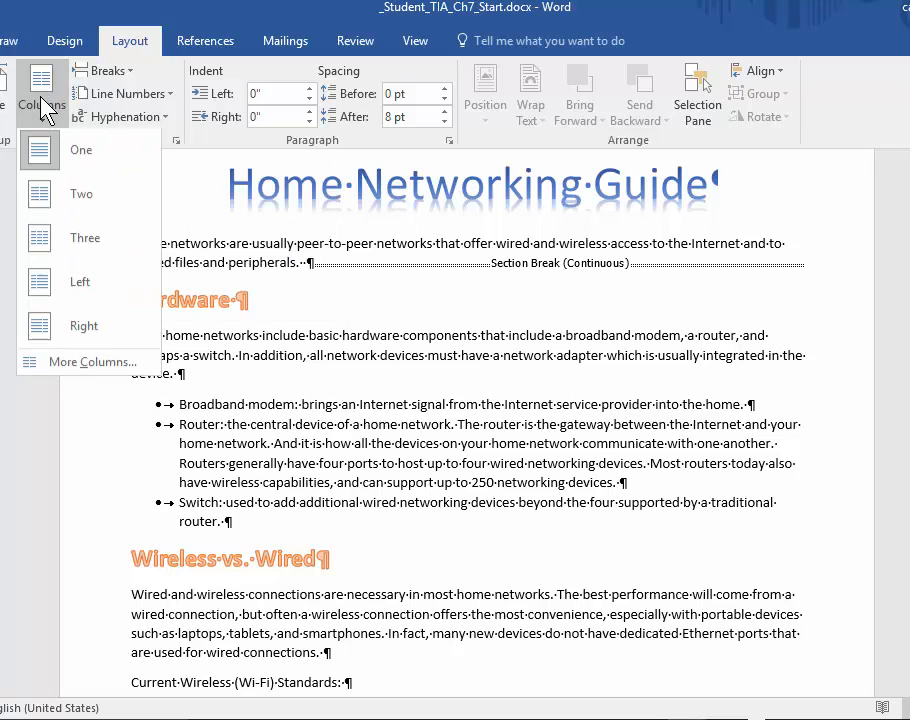
left_click(67, 193)
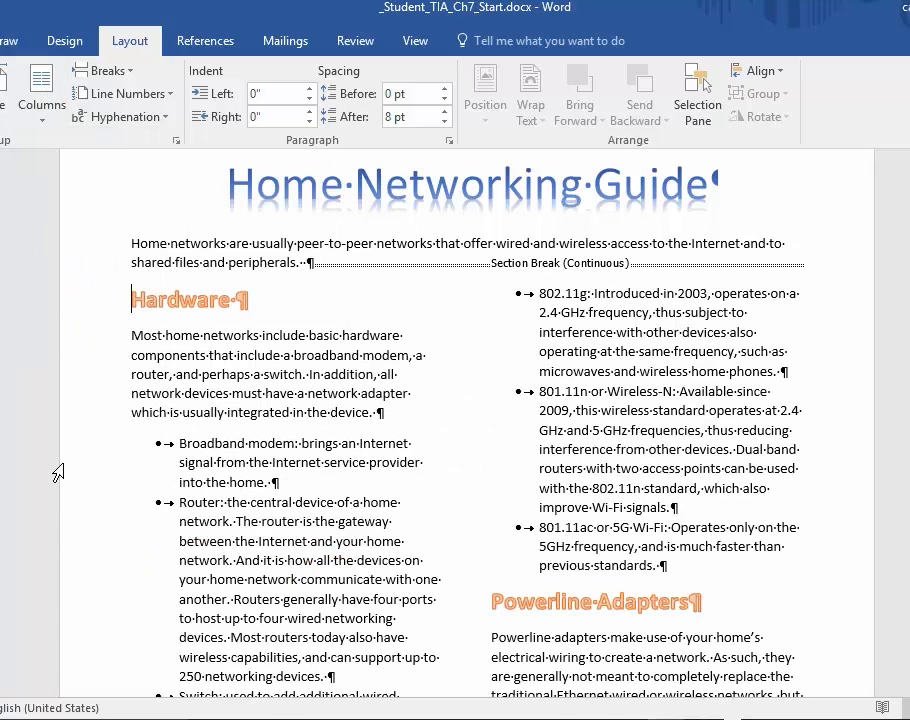
- Insert the picture TIA_Ch7_ModemRouter.jpg from the Downloads folder at the end of the Router bullet
scroll(466, 420, "down", 1)
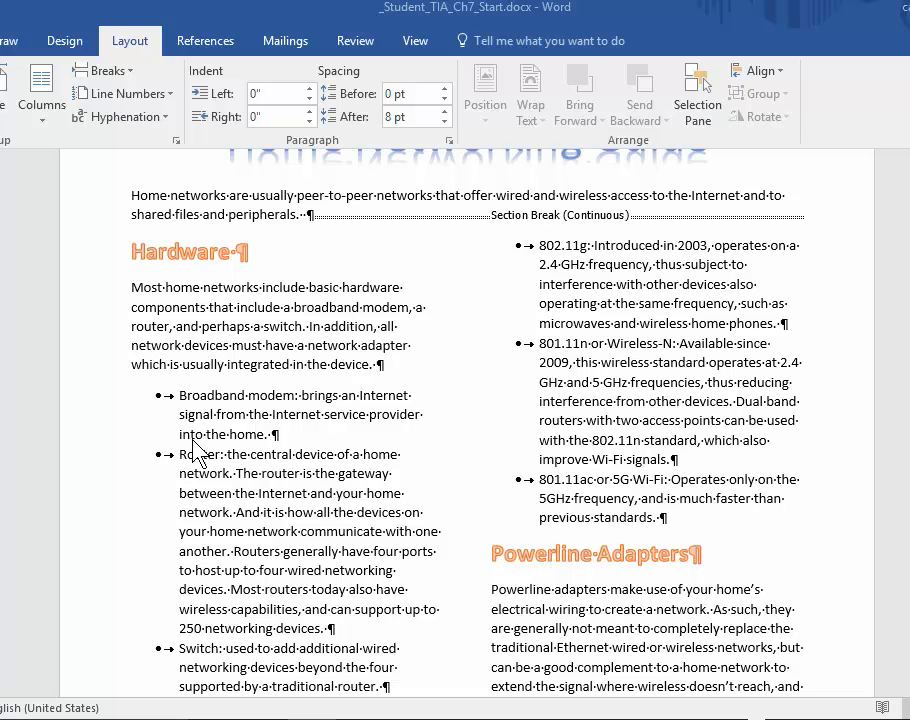
left_click(330, 628)
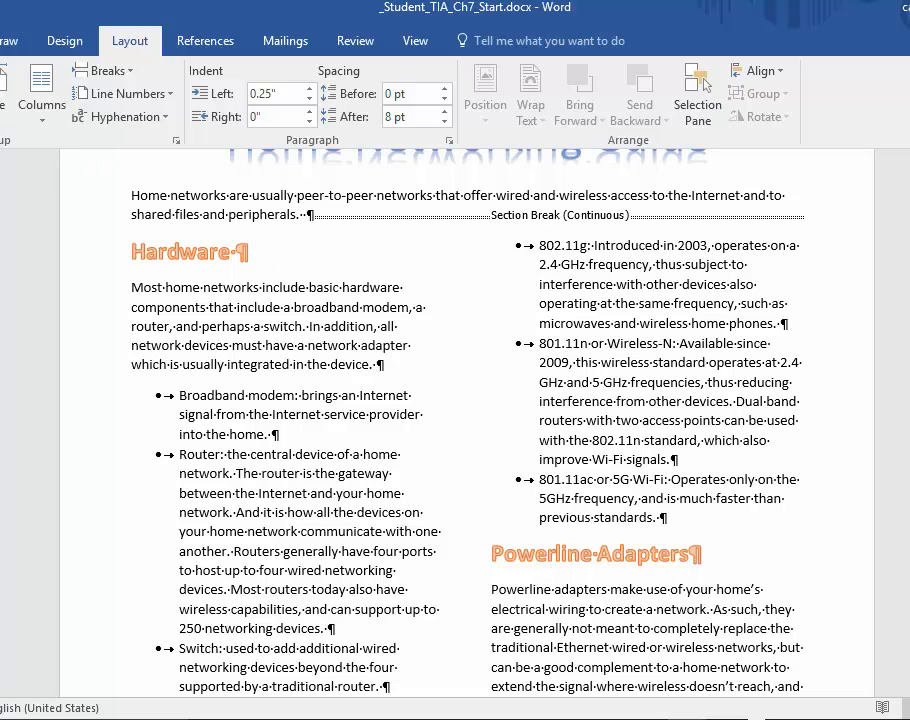
left_click(0, 41)
left_click(0, 92)
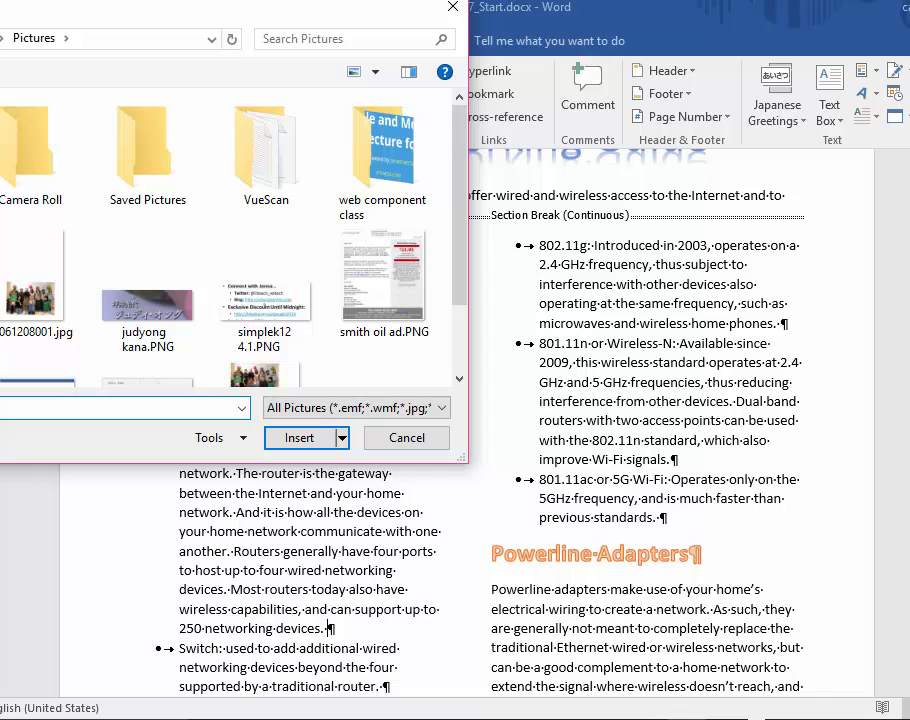
left_click(0, 288)
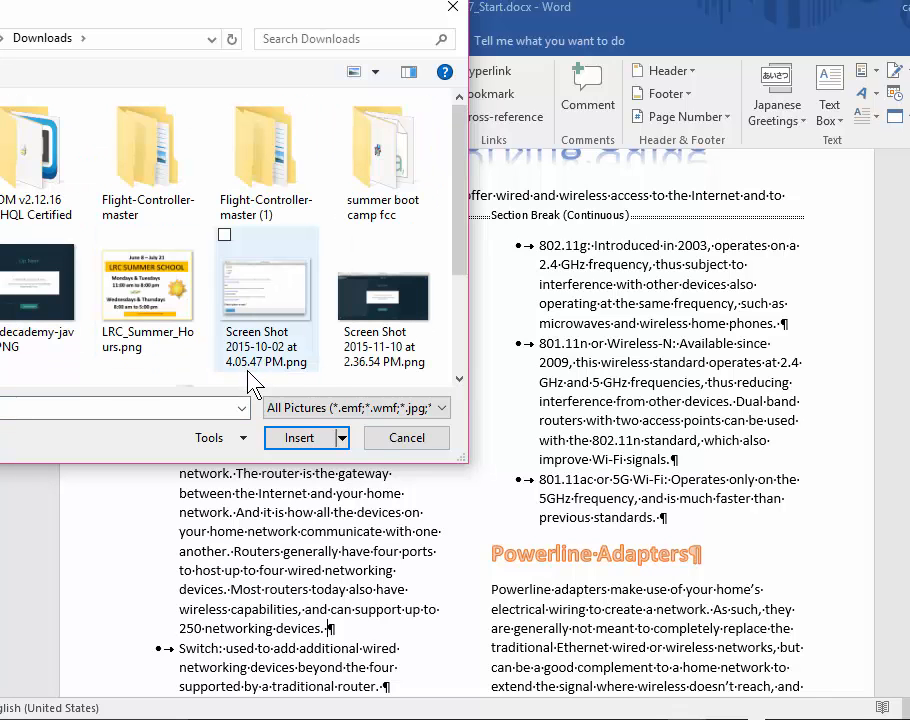
scroll(240, 375, "down", 1)
left_click(72, 340)
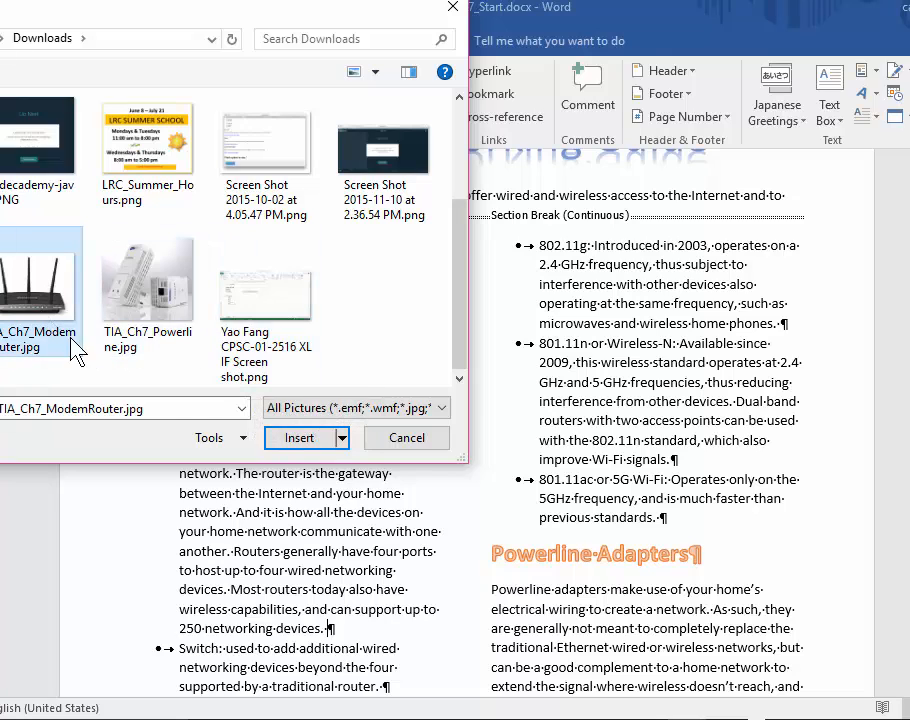
left_click(338, 438)
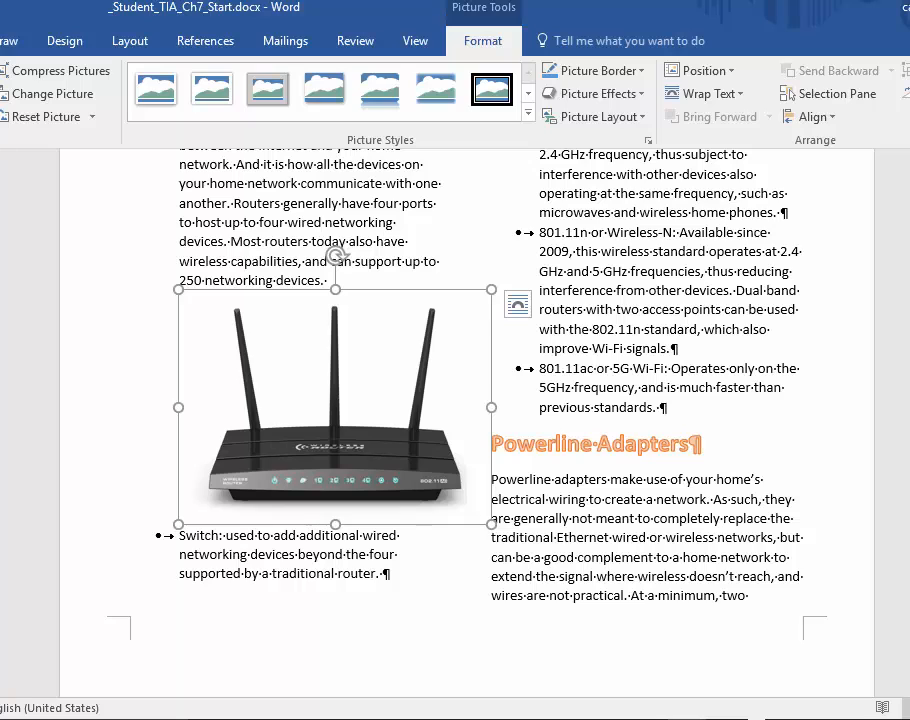
- Set the router picture's text wrapping to Square and its absolute height to .9"
left_click(517, 304)
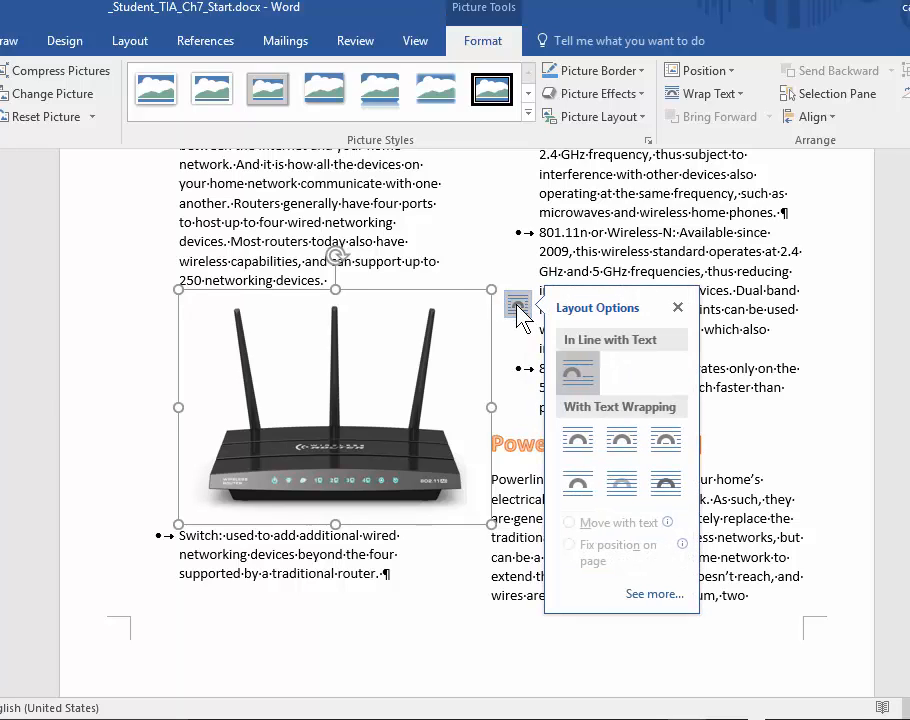
left_click(586, 444)
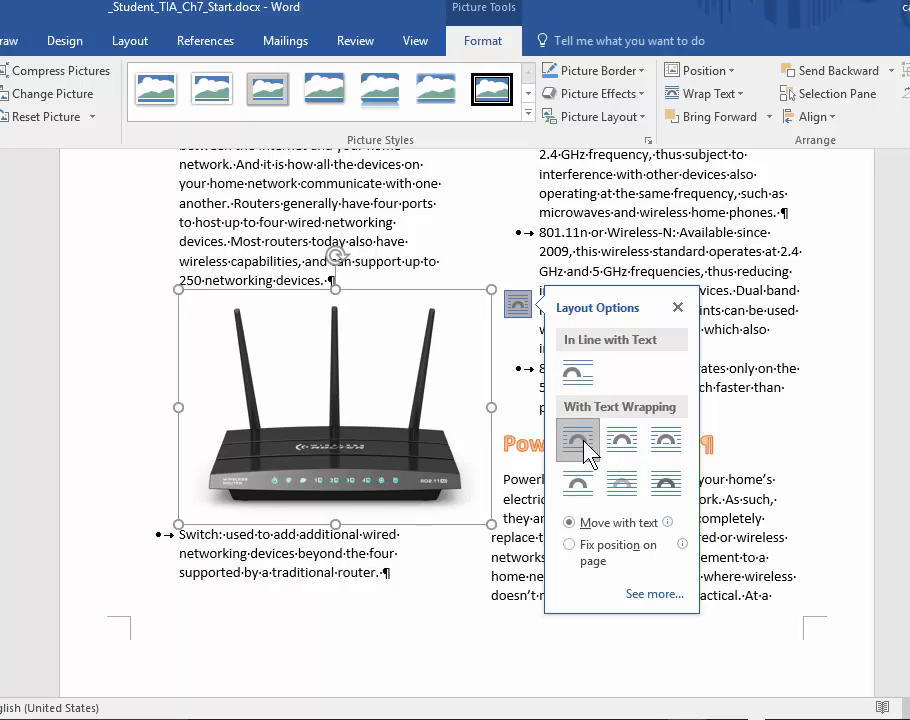
left_click(657, 597)
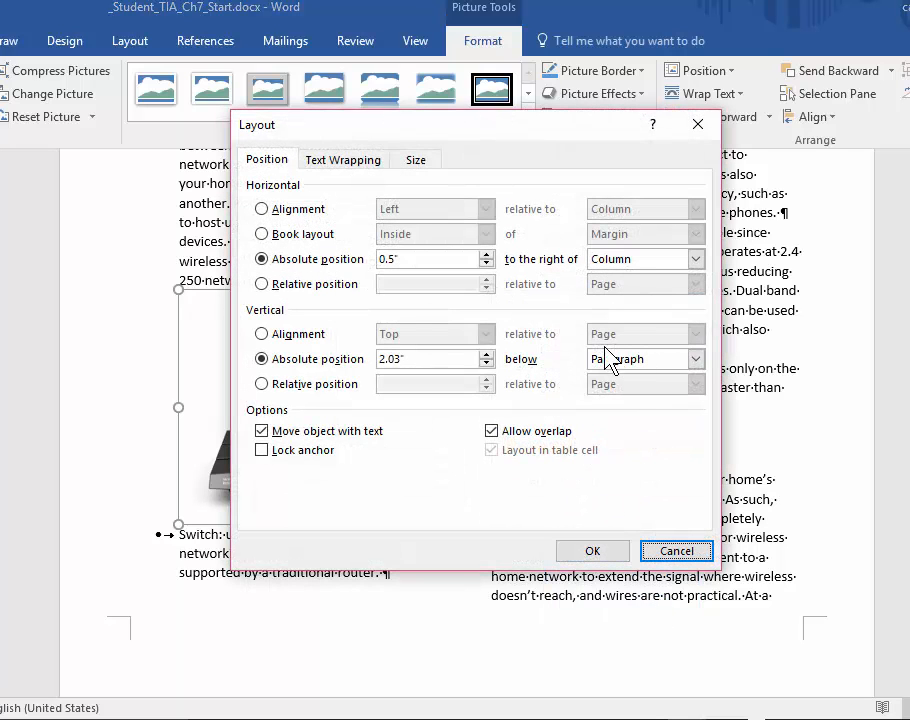
left_click(415, 160)
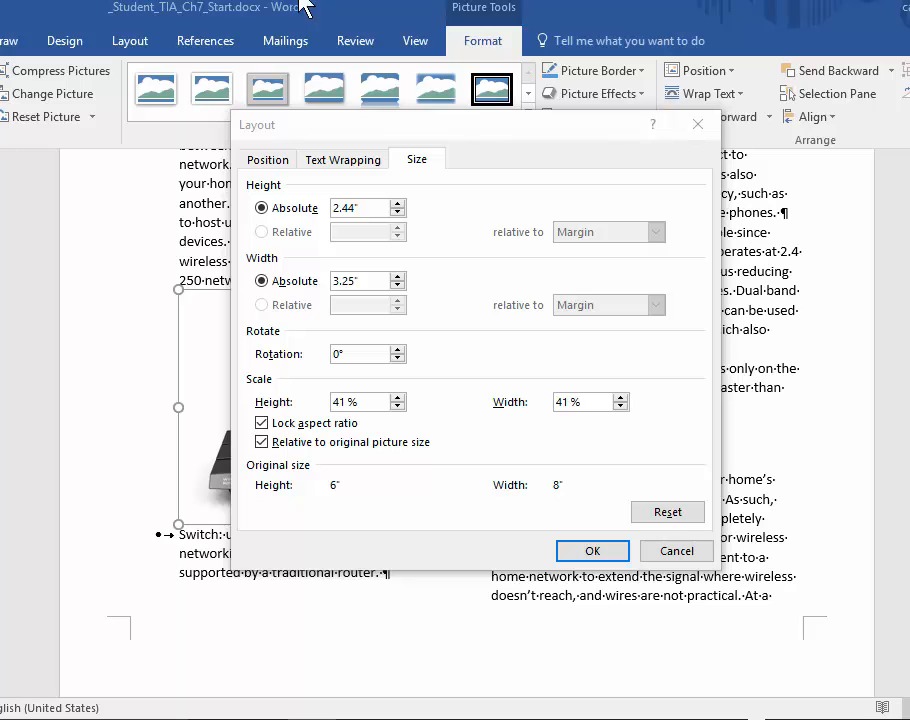
left_click(373, 202)
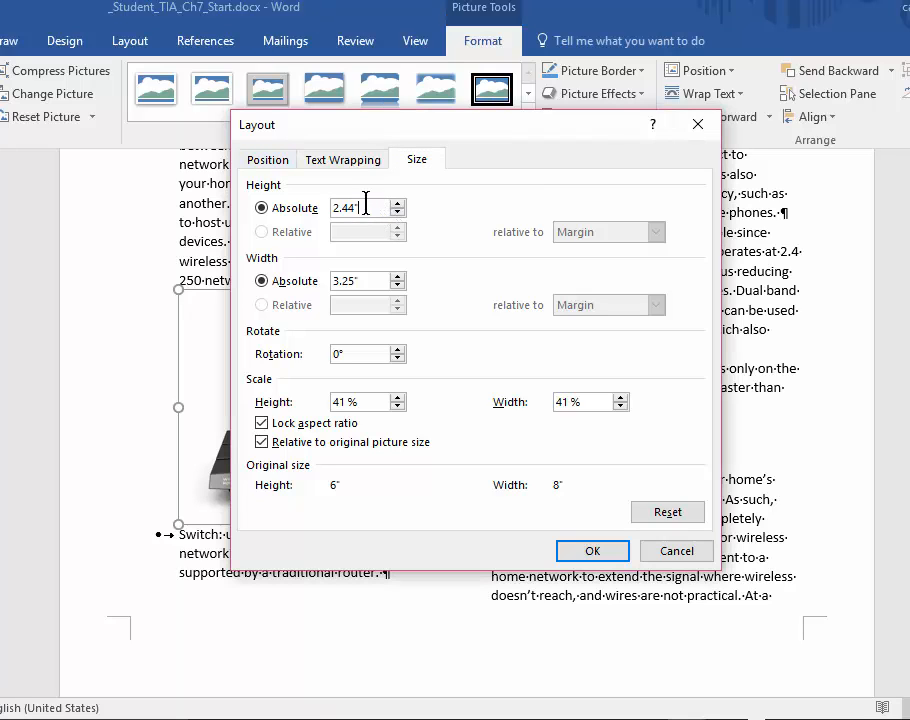
left_click_drag(366, 207, 162, 258)
type(".9")
key("Return")
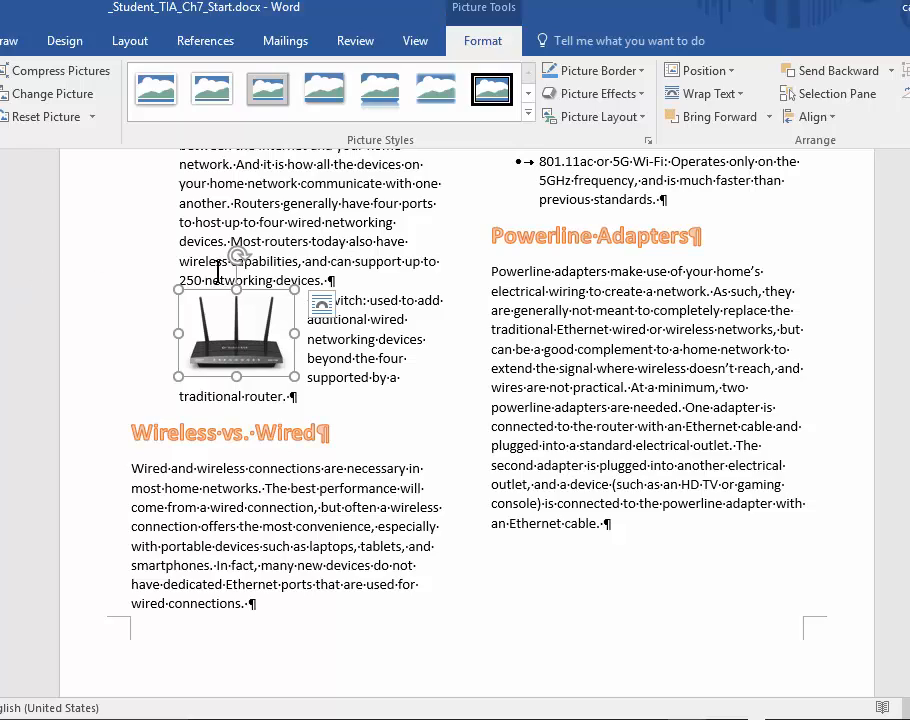
- Move the router picture up into the Router bullet, at the left edge beneath its second line of text
left_click_drag(205, 318, 205, 358)
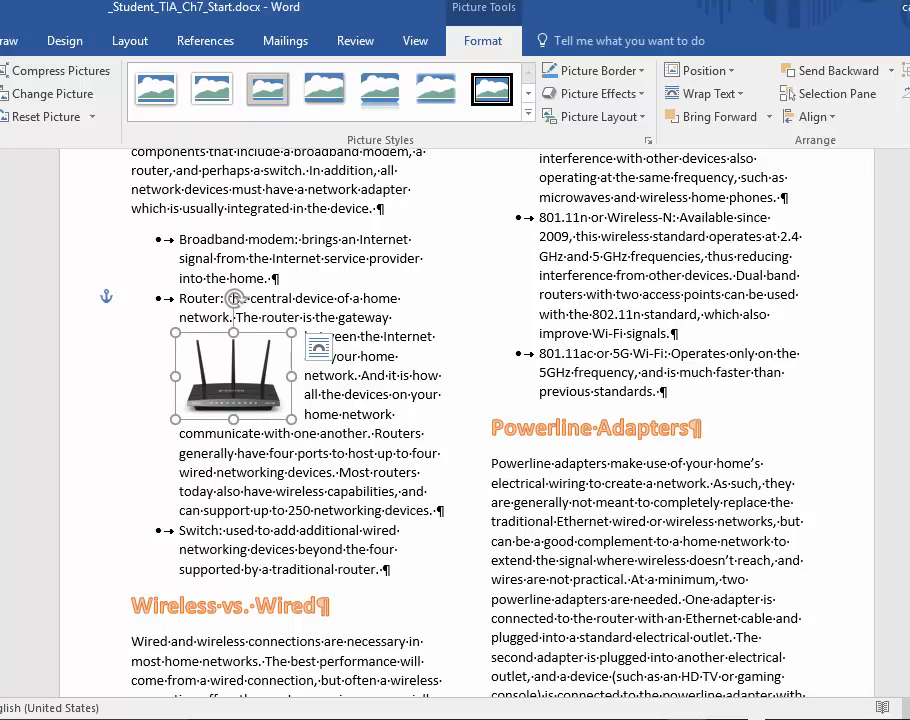
scroll(450, 420, "up", 2)
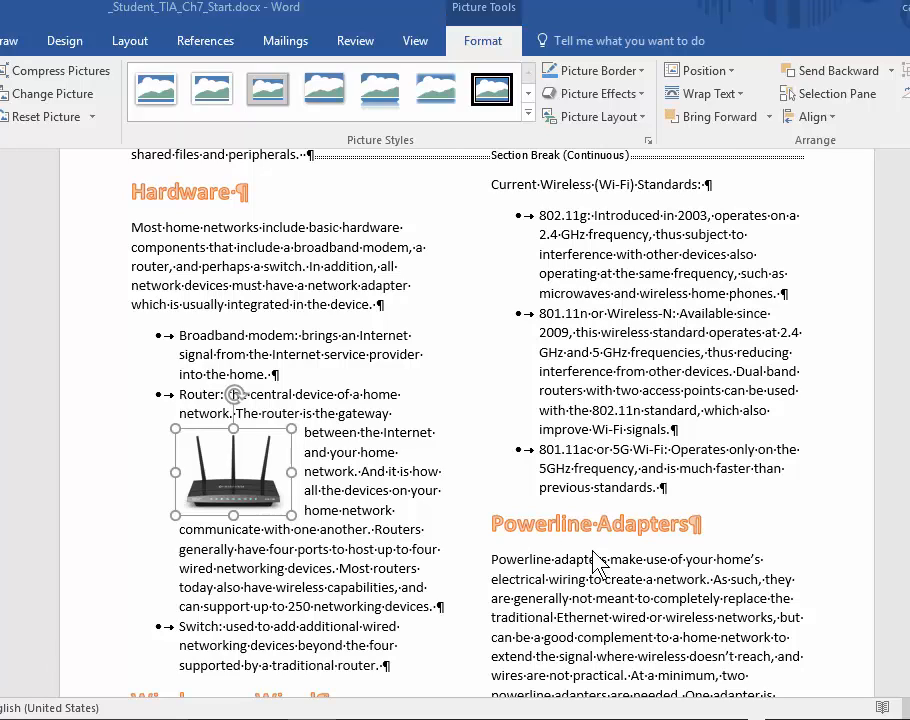
- Insert the picture TIA_Ch7_Powerline.jpg from the Downloads folder at the start of the paragraph under the Powerline Adapters heading
left_click(350, 398)
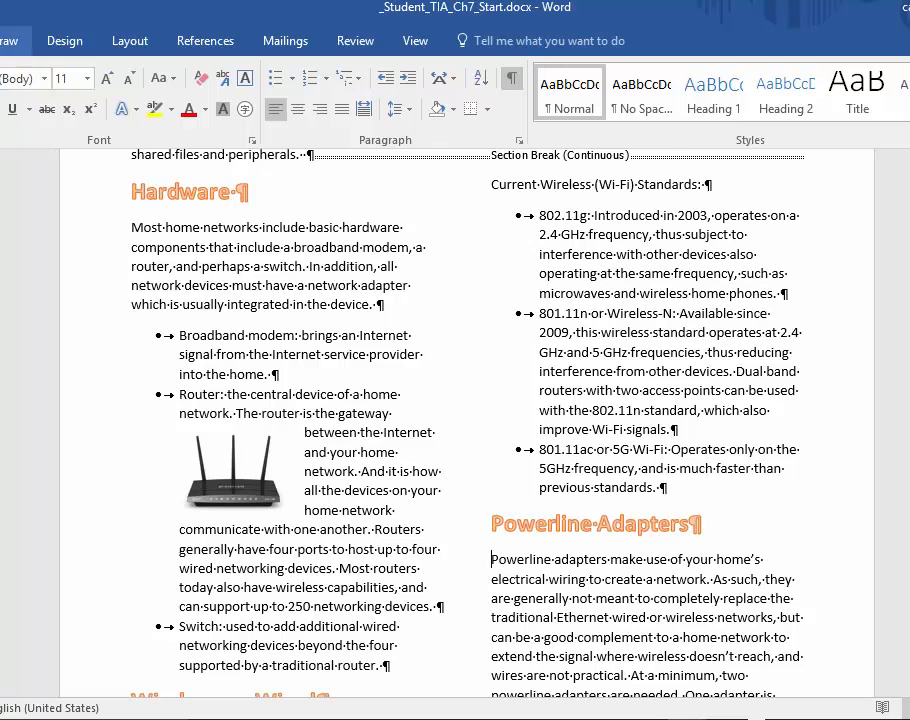
left_click(0, 41)
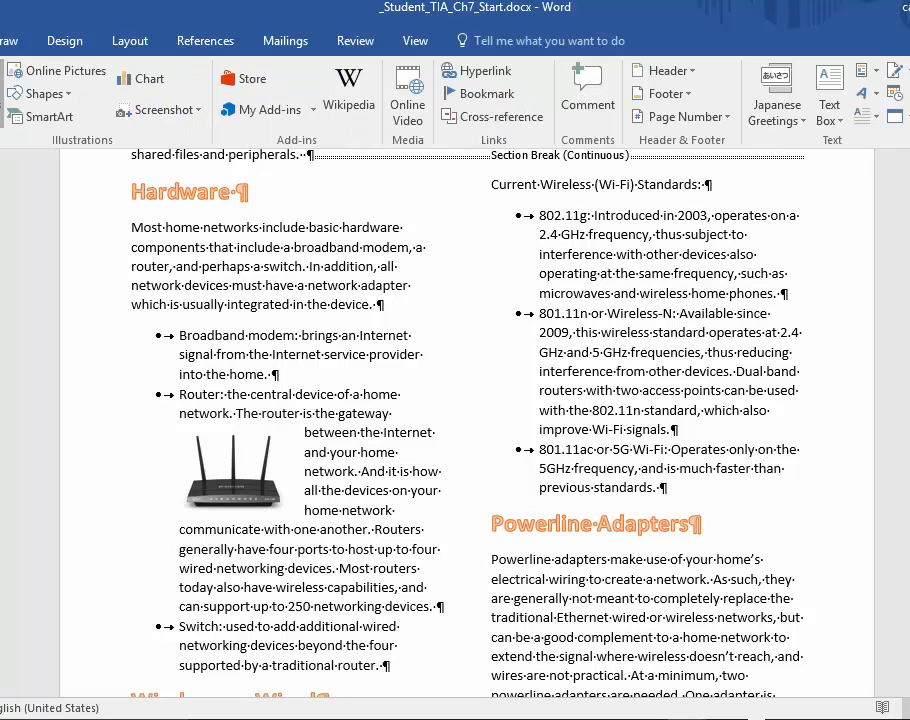
left_click(1, 93)
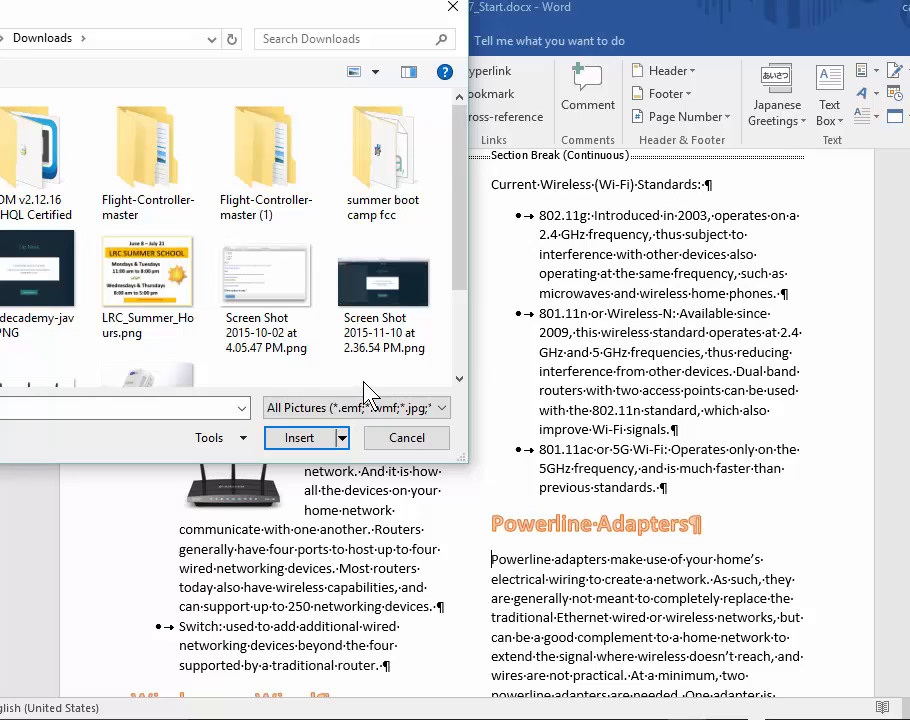
scroll(463, 370, "down", 2)
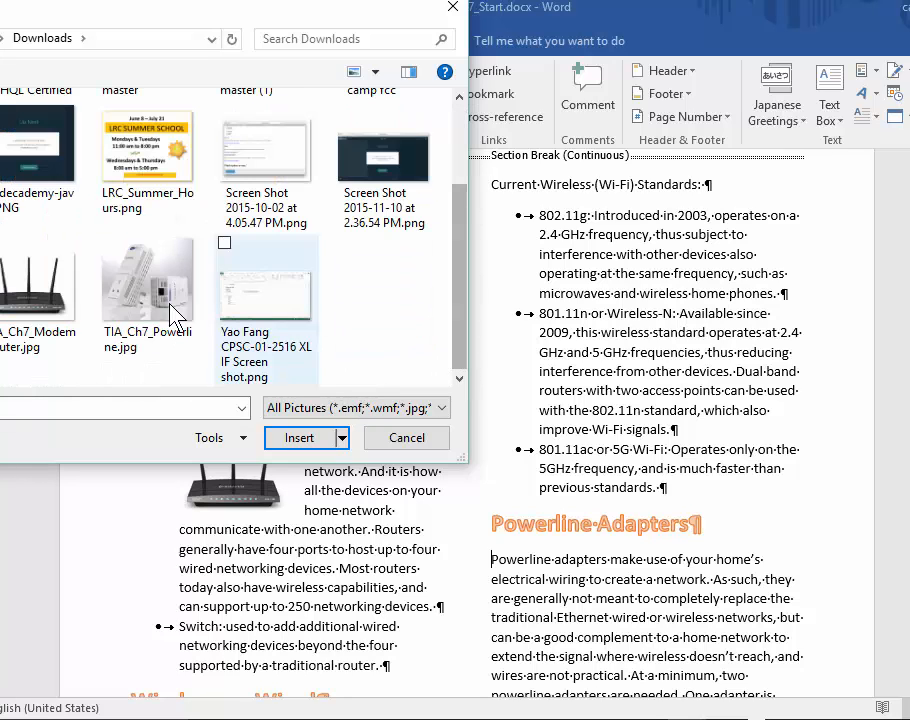
left_click(179, 310)
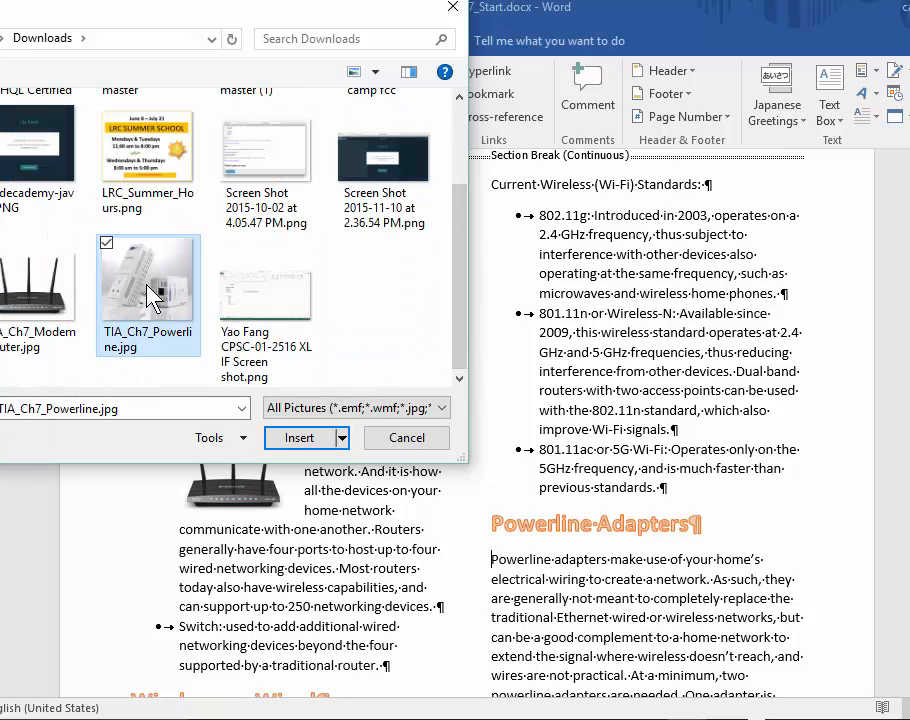
left_click(293, 436)
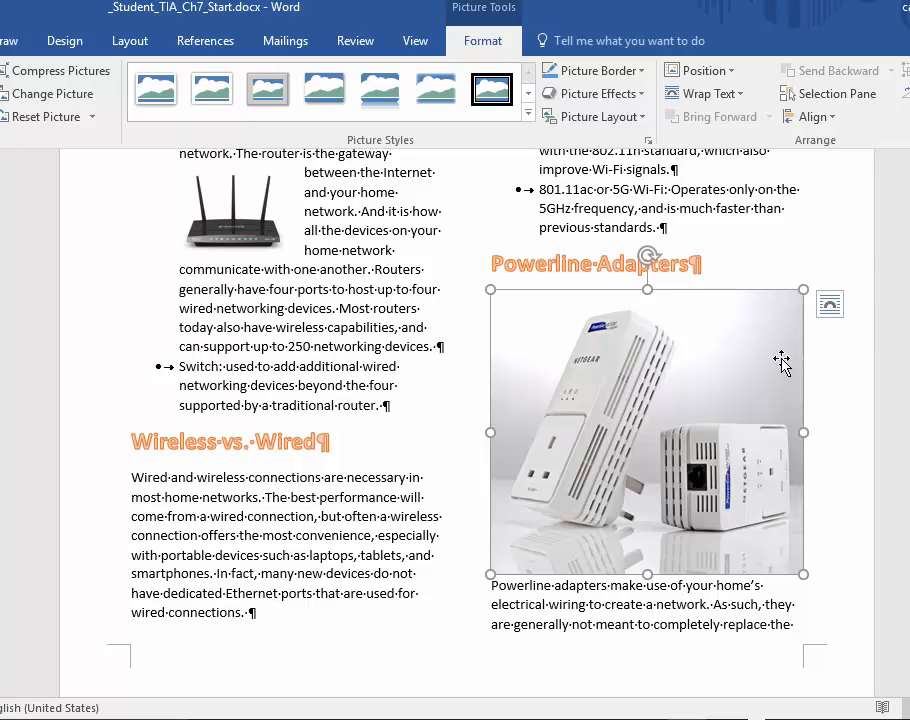
- Set the powerline adapter picture's text wrapping to Tight and its absolute height to 1"
left_click(832, 309)
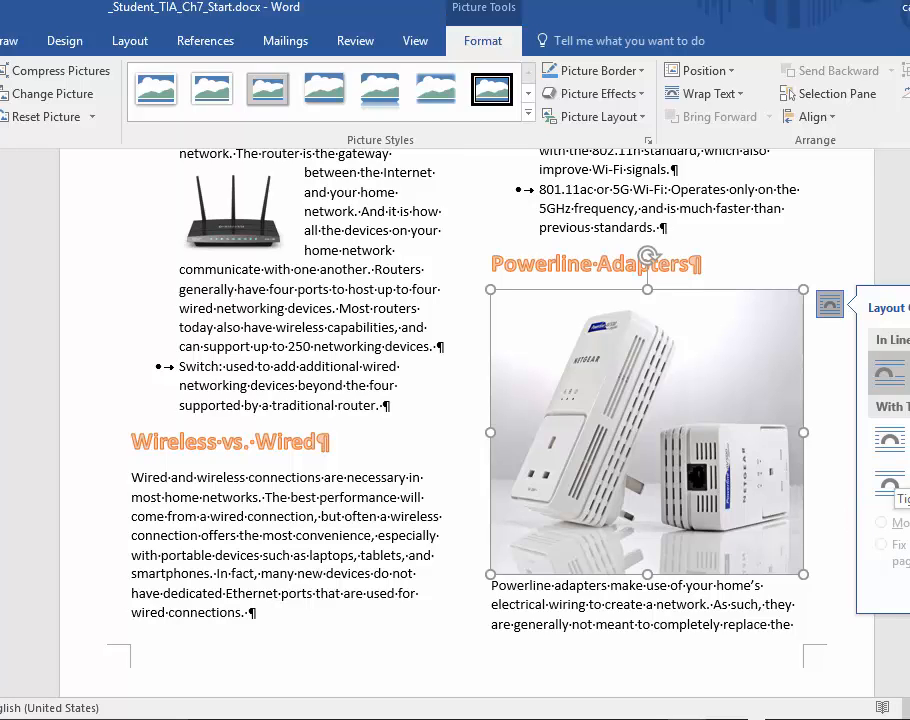
left_click(888, 485)
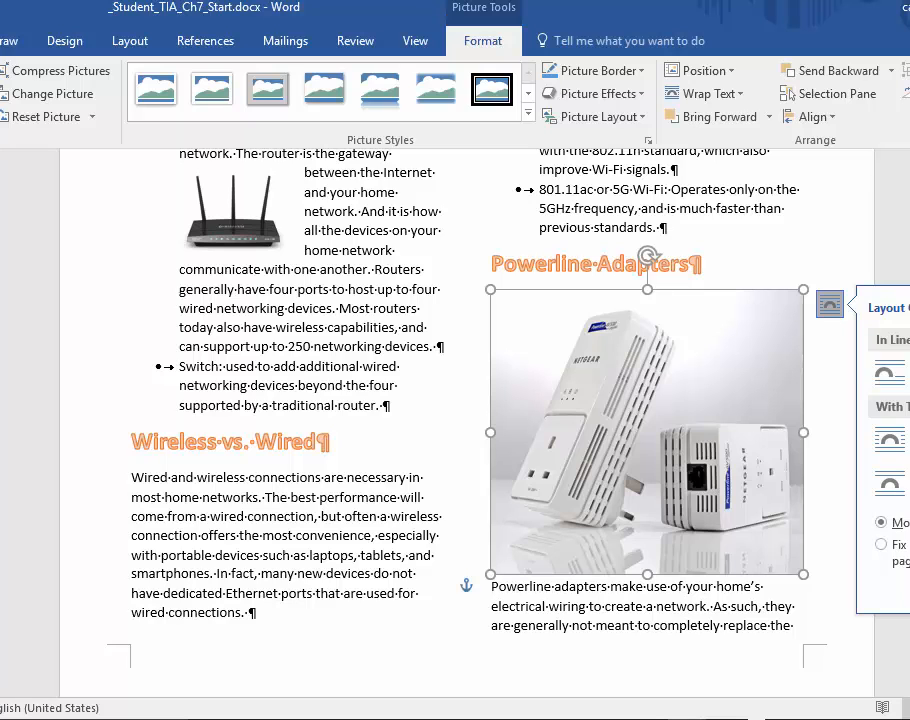
left_click(905, 596)
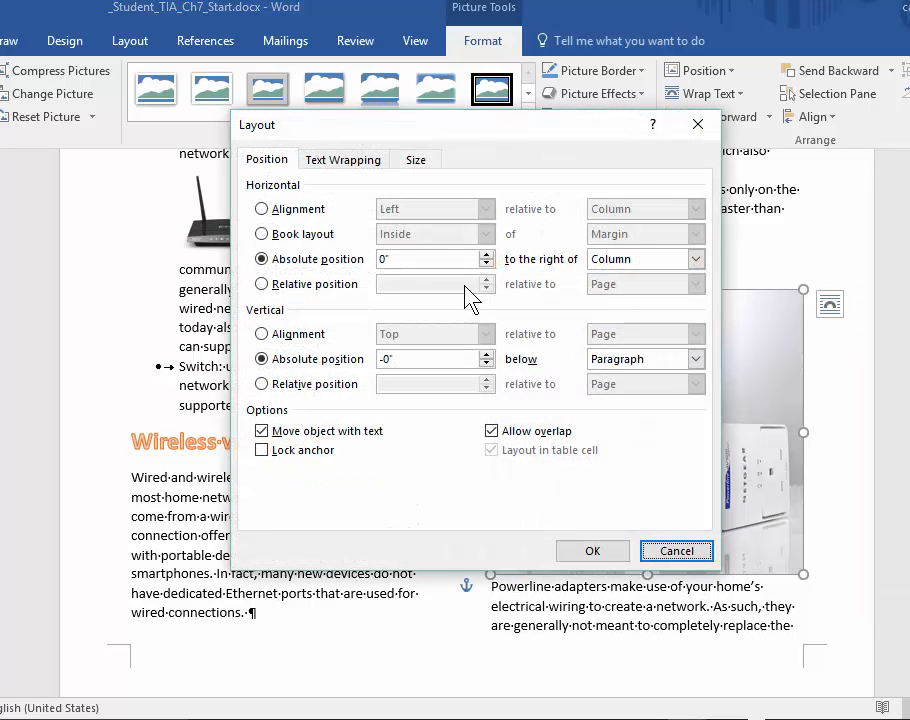
left_click(420, 162)
left_click_drag(368, 208, 331, 210)
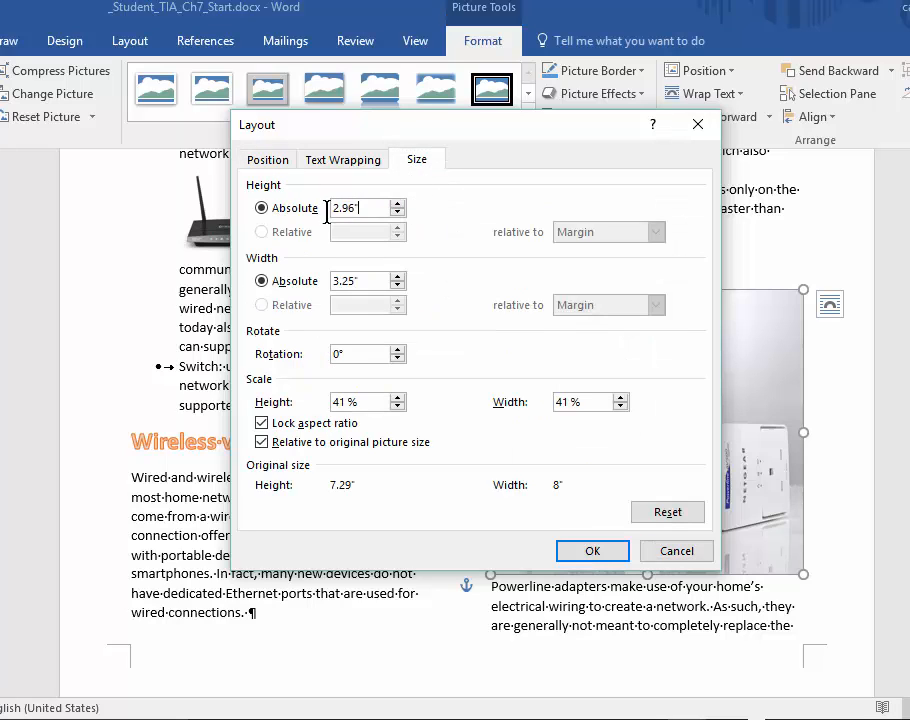
type("1")
key("Return")
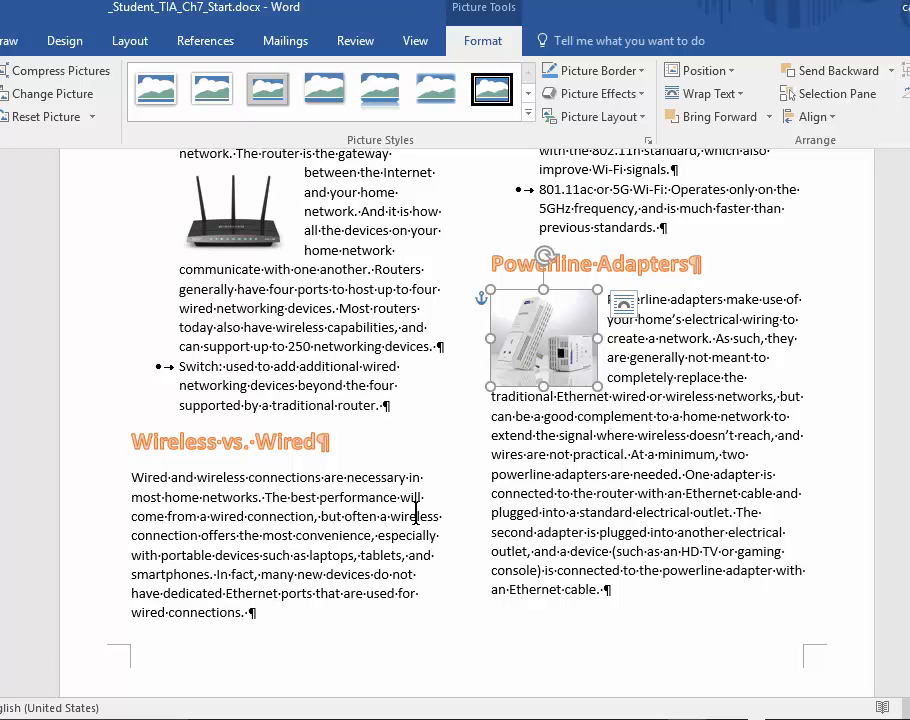
- Move the powerline adapter picture to the right edge of its column, midway down the Powerline Adapters paragraph
key("Delete")
key("ctrl+z")
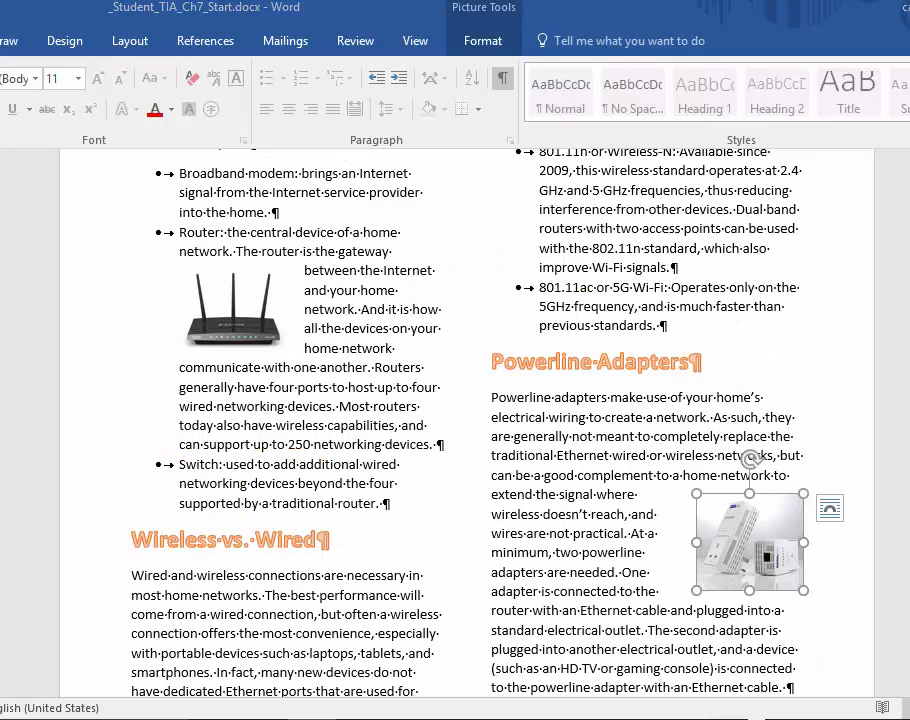
- Insert a column break before the line "Current Wireless (Wi-Fi) Standards:"
scroll(890, 500, "down", 3)
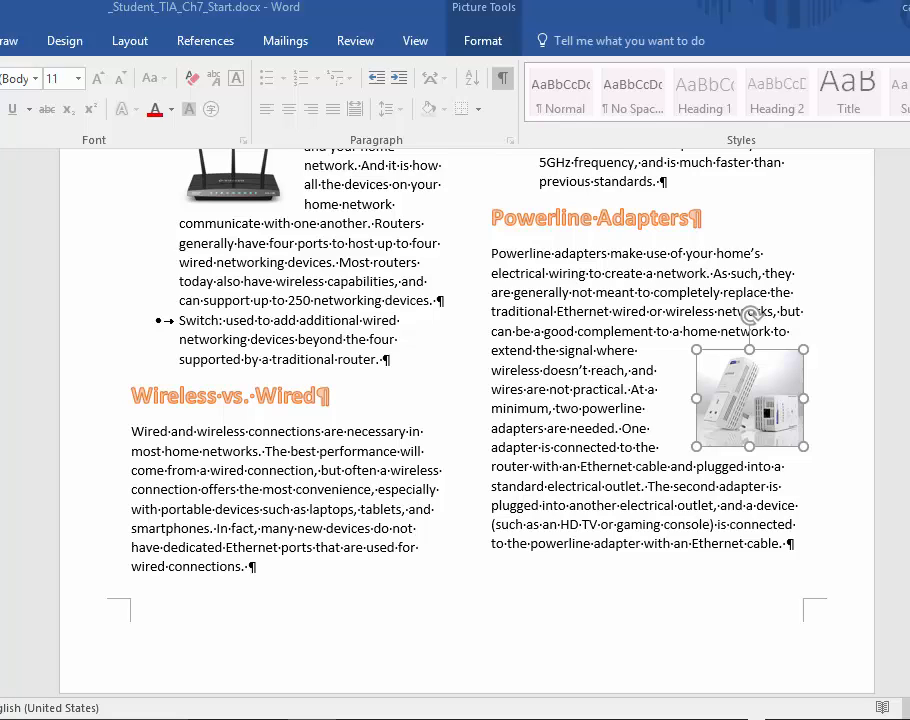
scroll(418, 502, "up", 2)
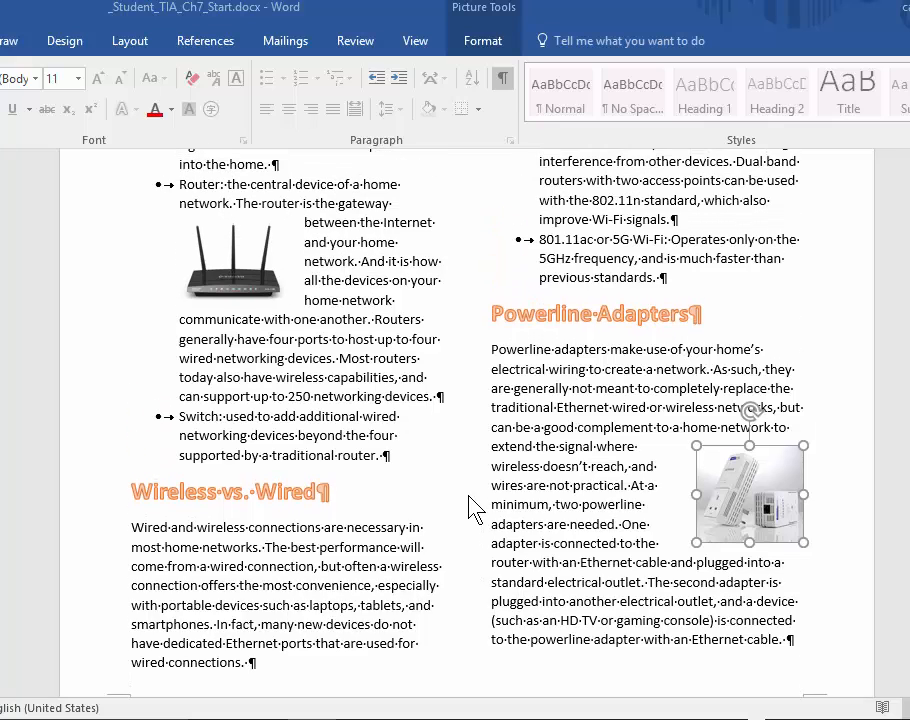
scroll(390, 537, "up", 5)
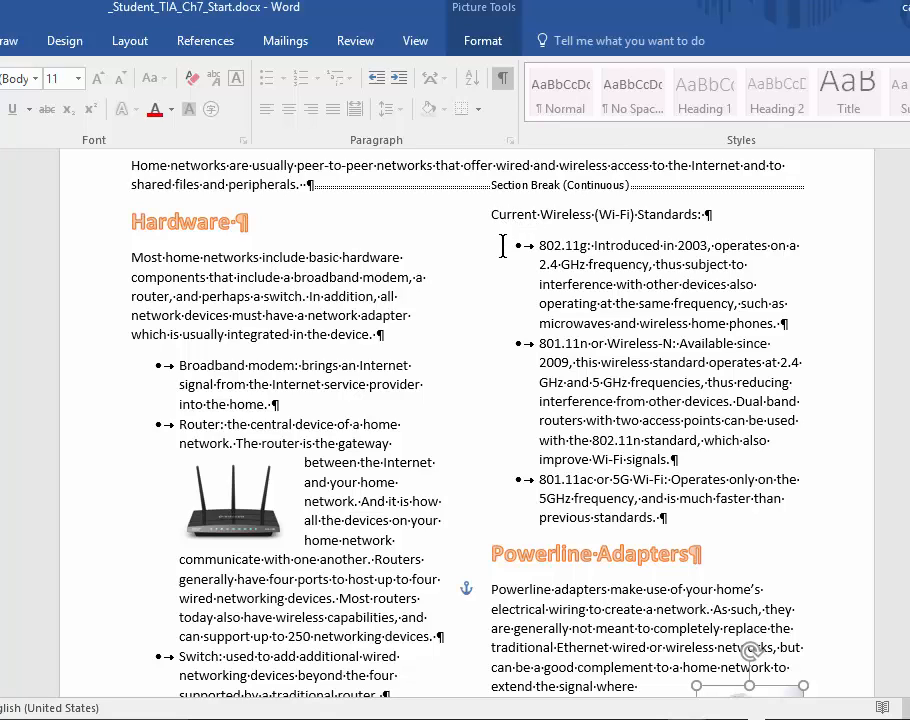
left_click(497, 213)
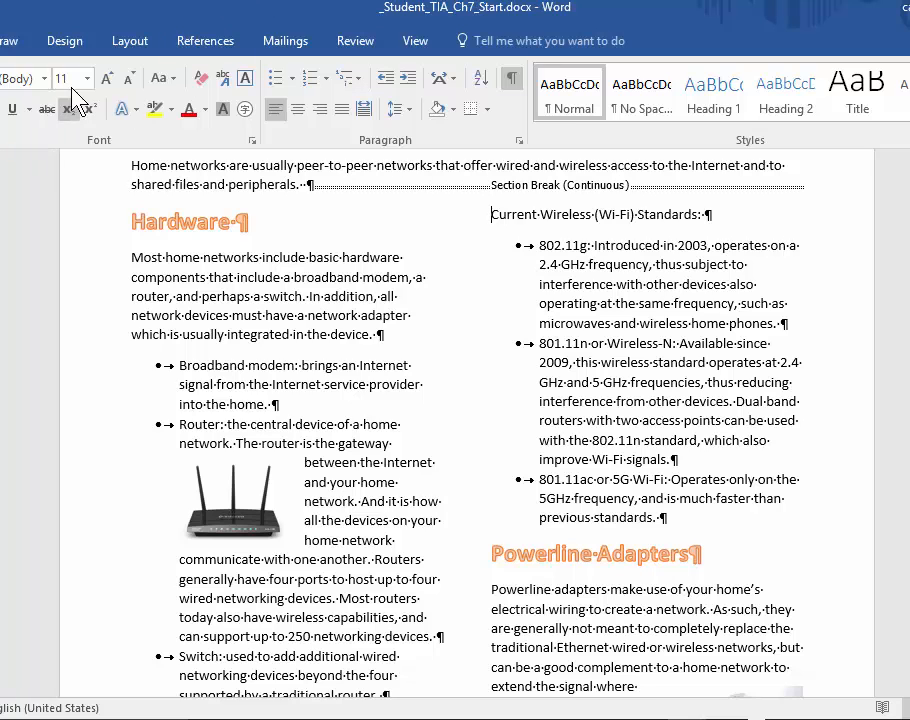
left_click(134, 42)
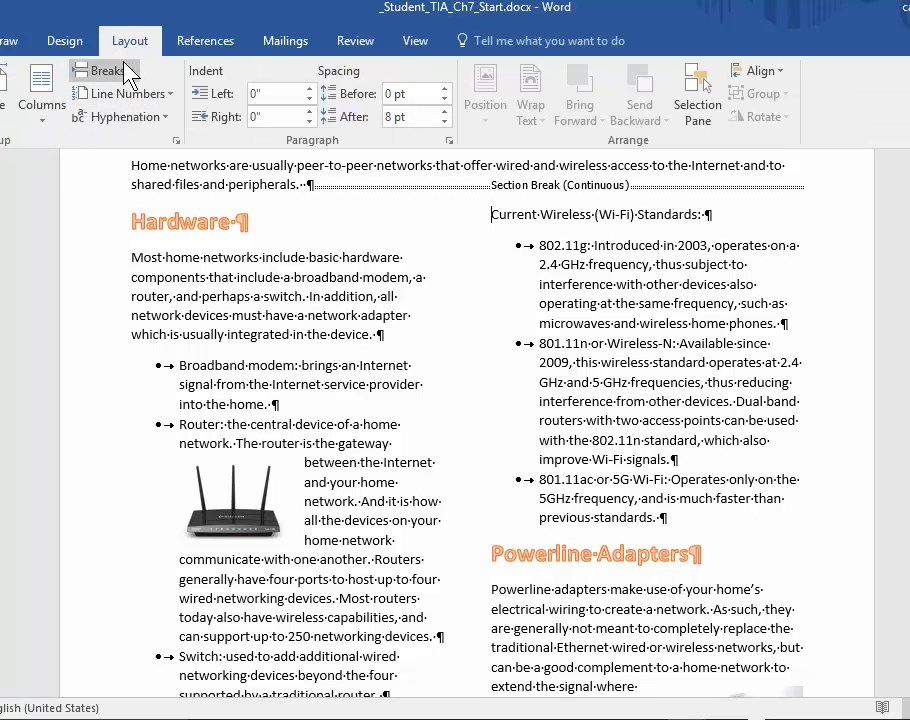
left_click(120, 74)
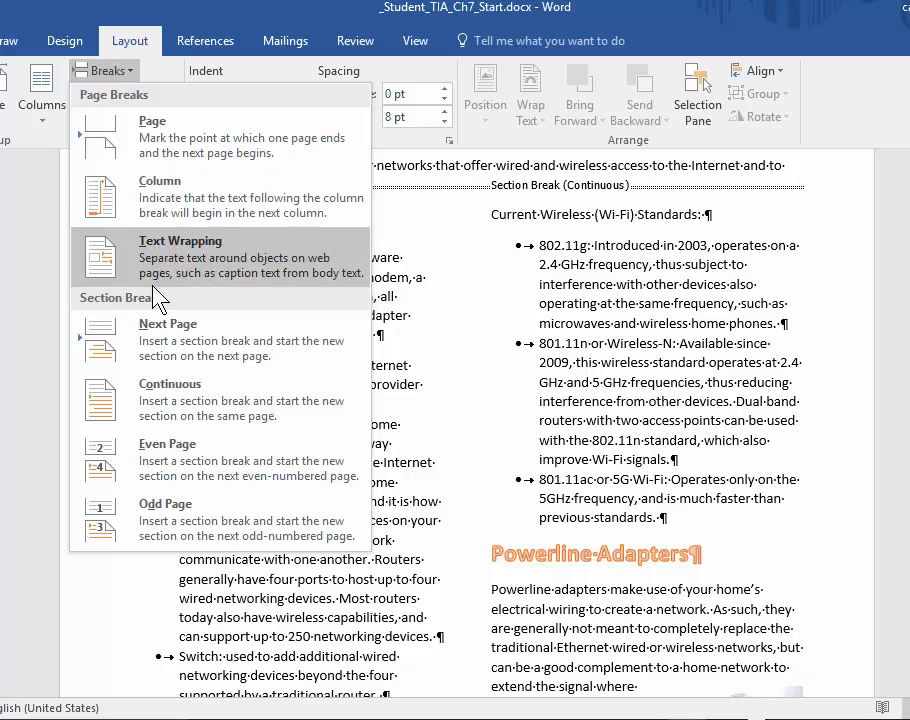
left_click(169, 213)
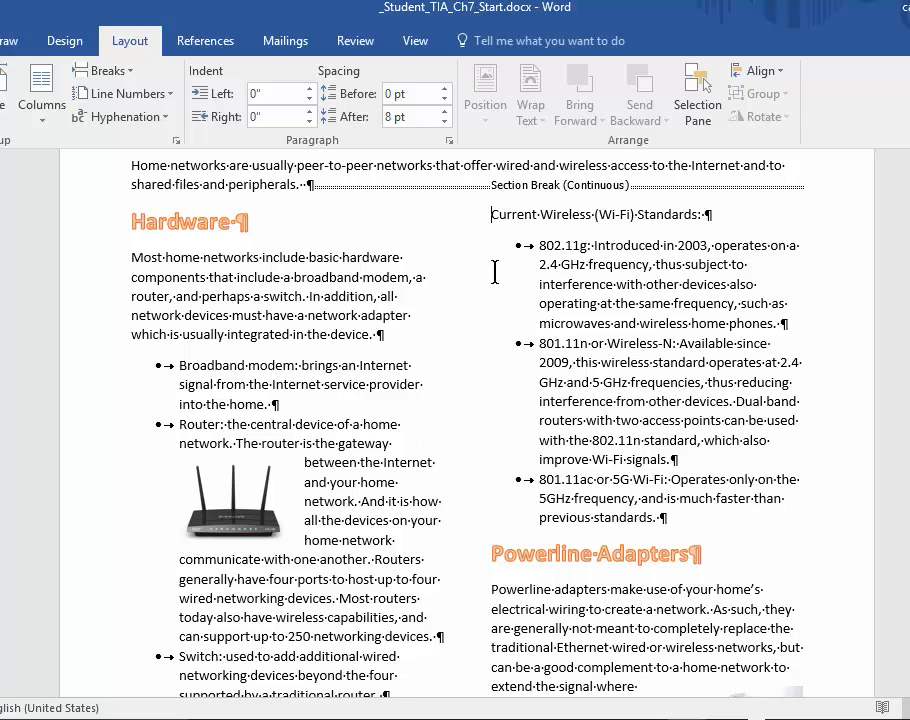
- Format the line "Current Wireless (Wi-Fi) Standards:" in bold and italic
left_click(486, 214)
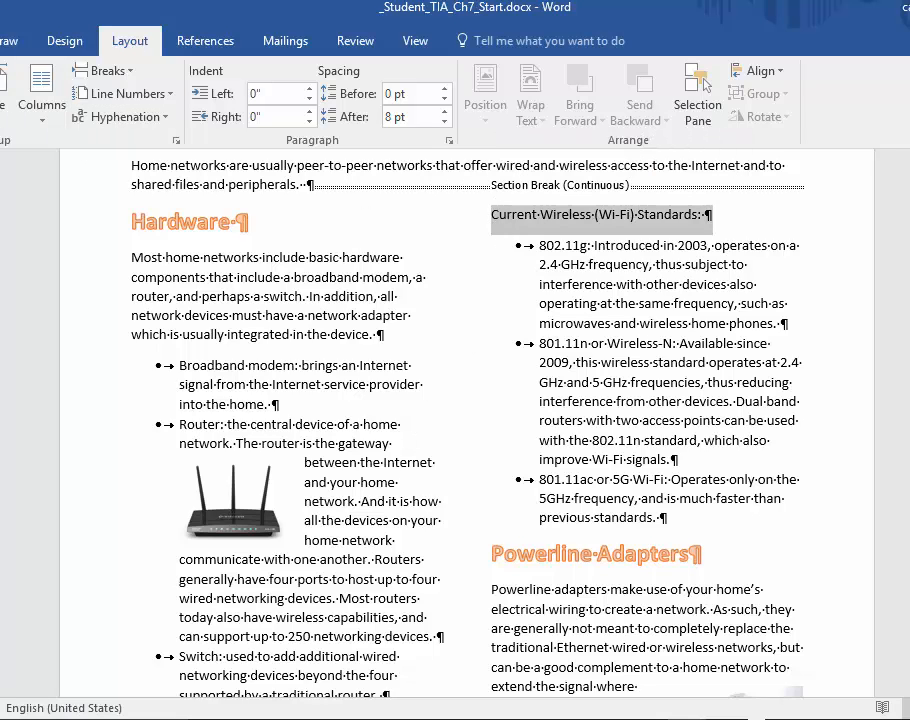
left_click(0, 41)
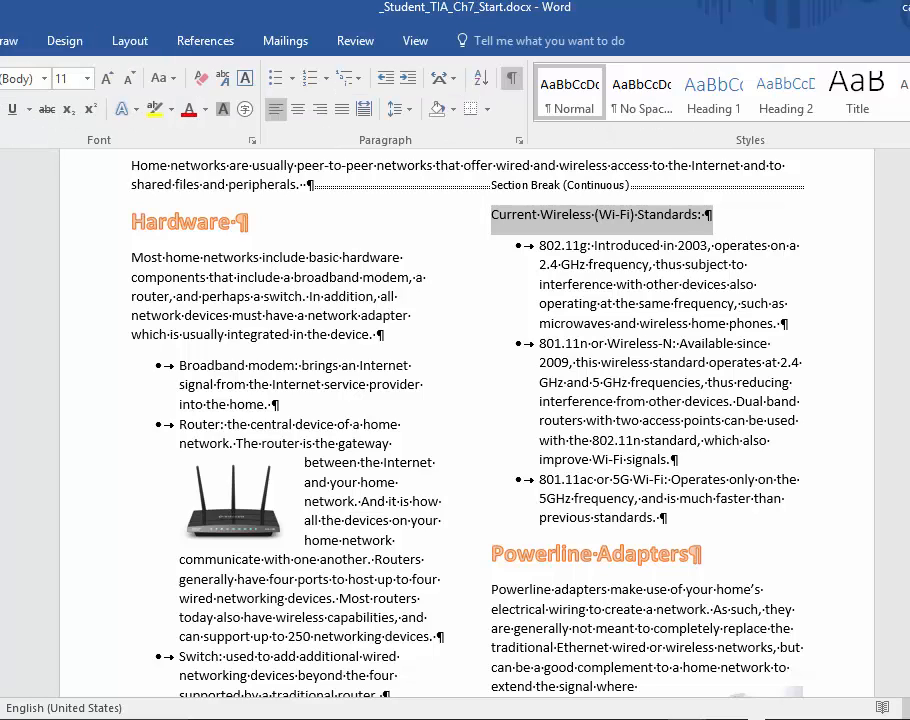
key("ctrl+b")
key("ctrl+i")
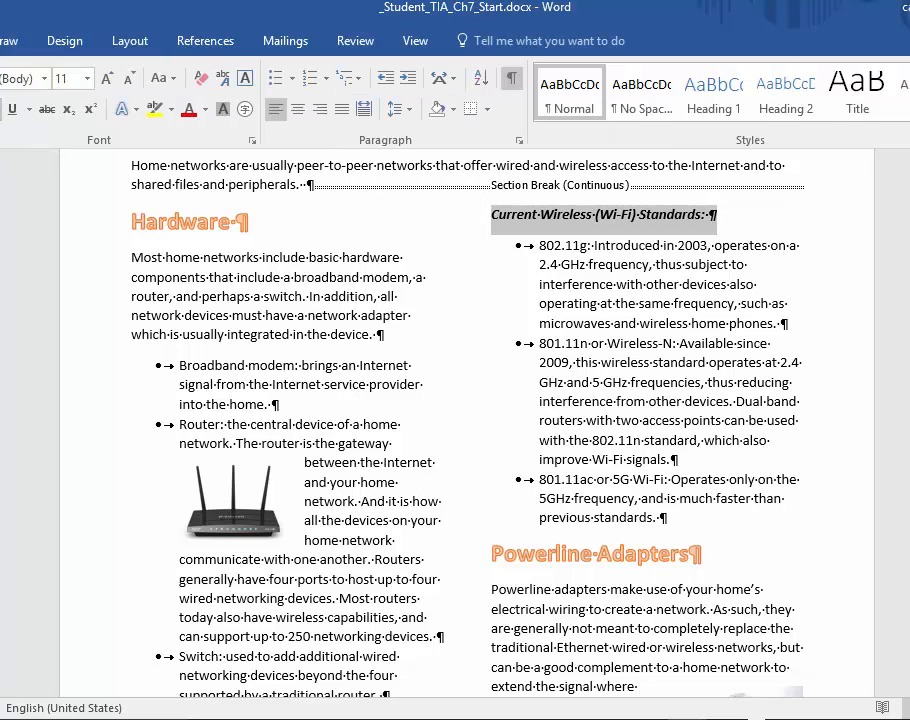